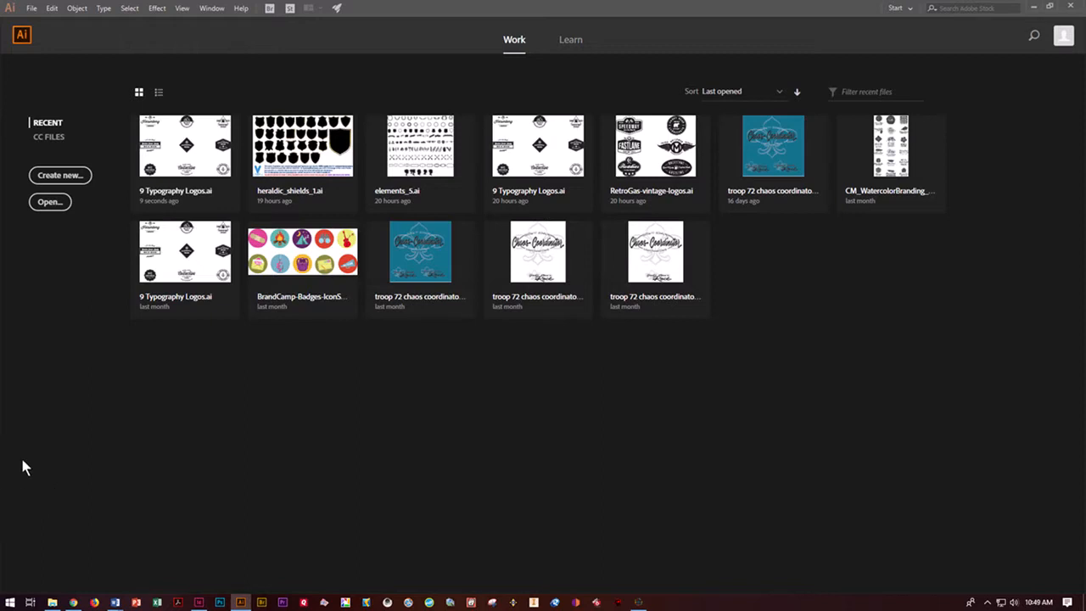
# - Switch to Chrome to view the AI Logo Manipulation assignment's file list, and return to Illustrator
pyautogui.click(73, 604)
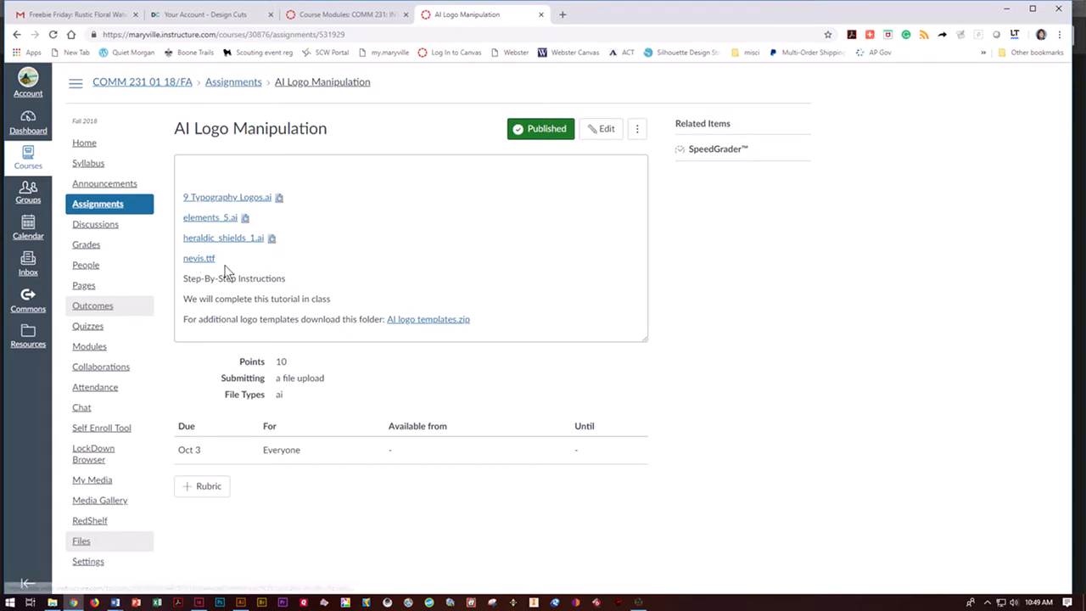
pyautogui.click(1007, 10)
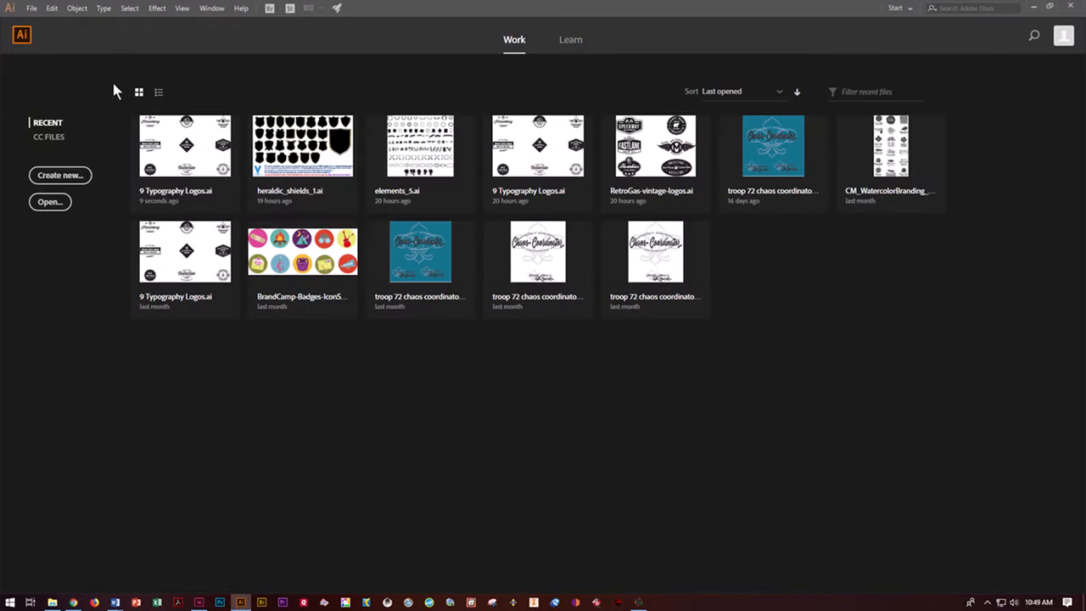
# - Open the recent file 9 Typography Logos.ai and dismiss the missing fonts notice
pyautogui.click(168, 150)
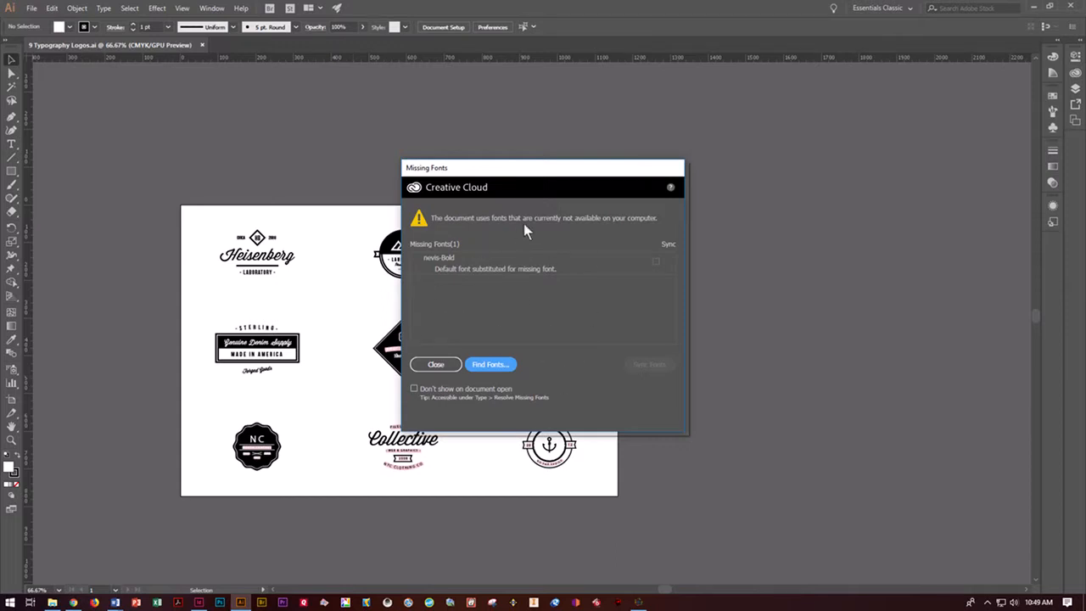
pyautogui.moveTo(567, 182); pyautogui.dragTo(770, 143)
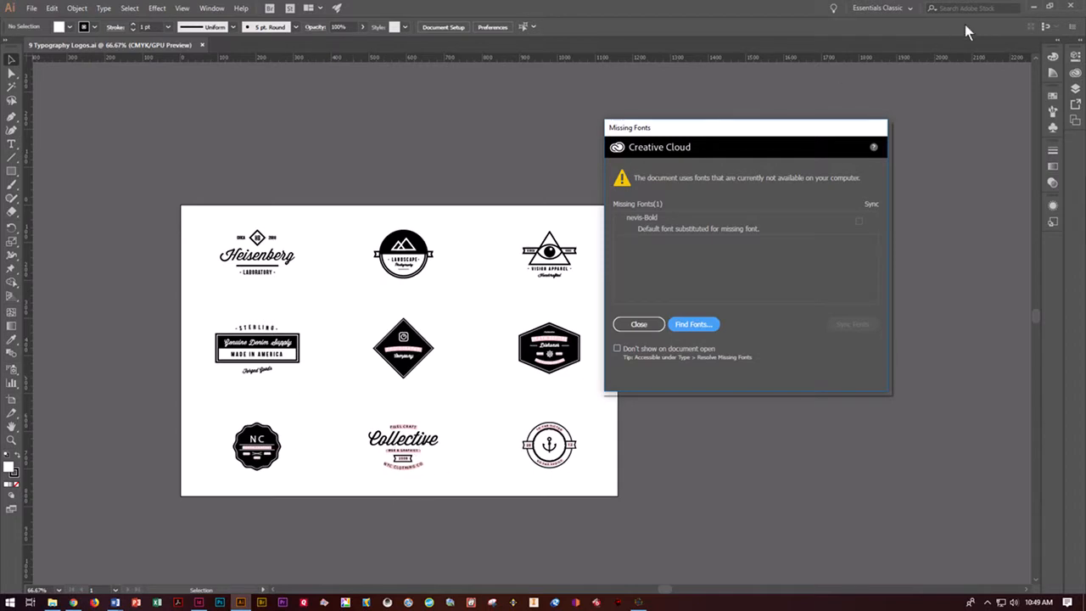
pyautogui.click(685, 332)
# - Install the Nevis Bold font from nevis.ttf on the desktop and switch back to Illustrator
pyautogui.click(1032, 7)
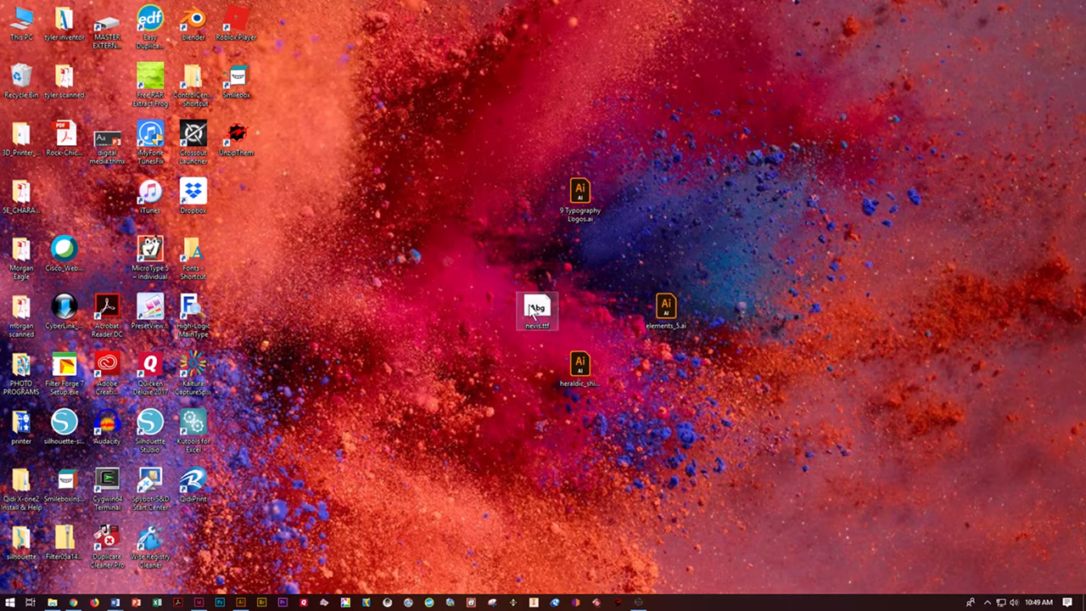
pyautogui.doubleClick(537, 308)
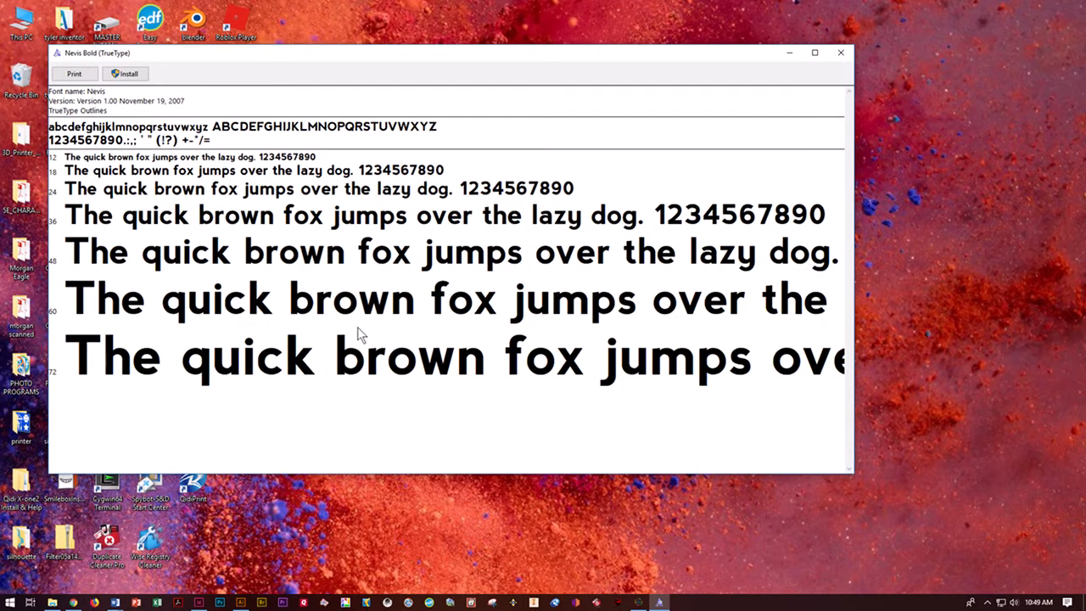
pyautogui.click(129, 74)
pyautogui.click(243, 602)
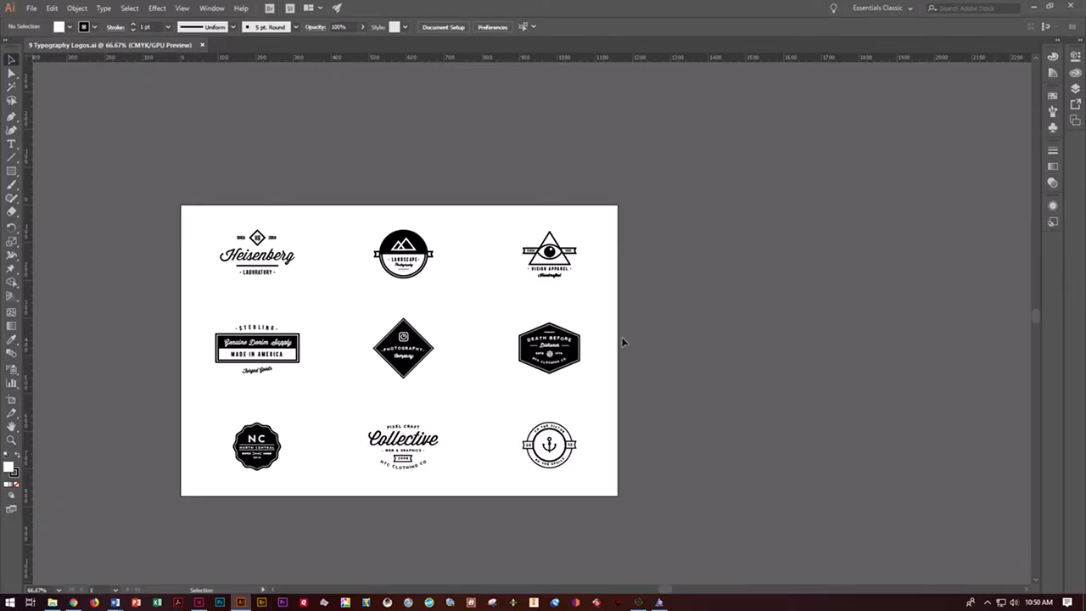
# - Inspect the text of the logos up close and close the Nevis Bold font preview window
pyautogui.hotkey('ctrl', '=')
pyautogui.hotkey('ctrl', '=')
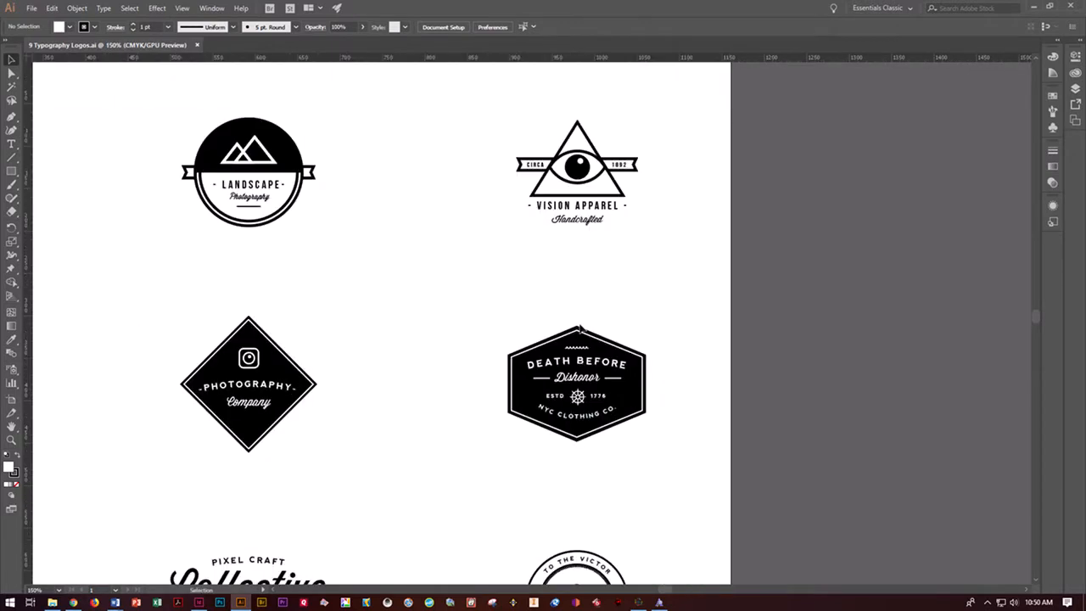
pyautogui.scroll(-3, 260, 412)
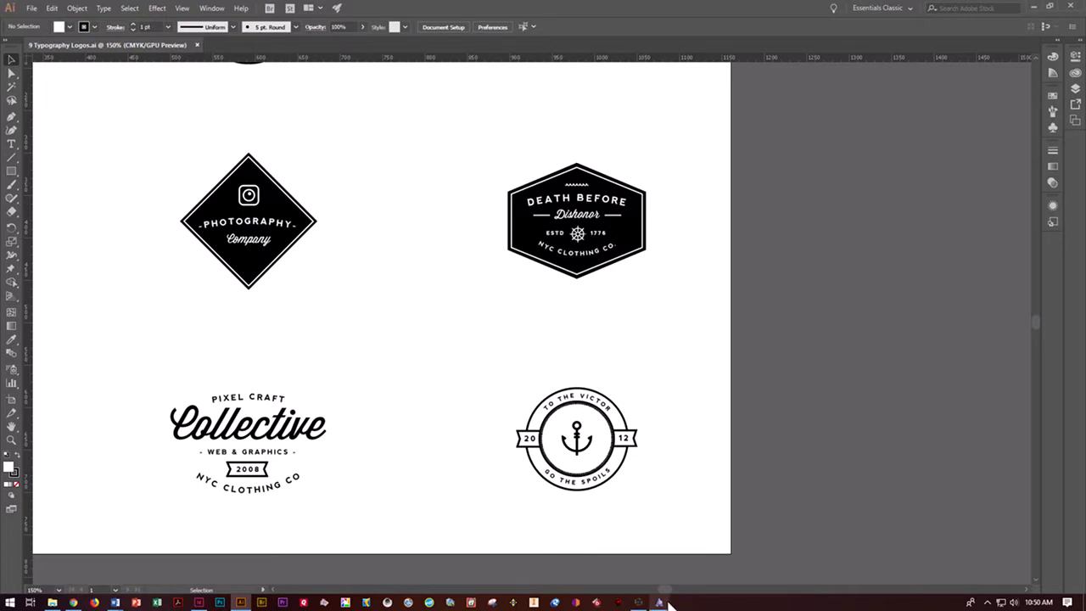
pyautogui.moveTo(661, 603)
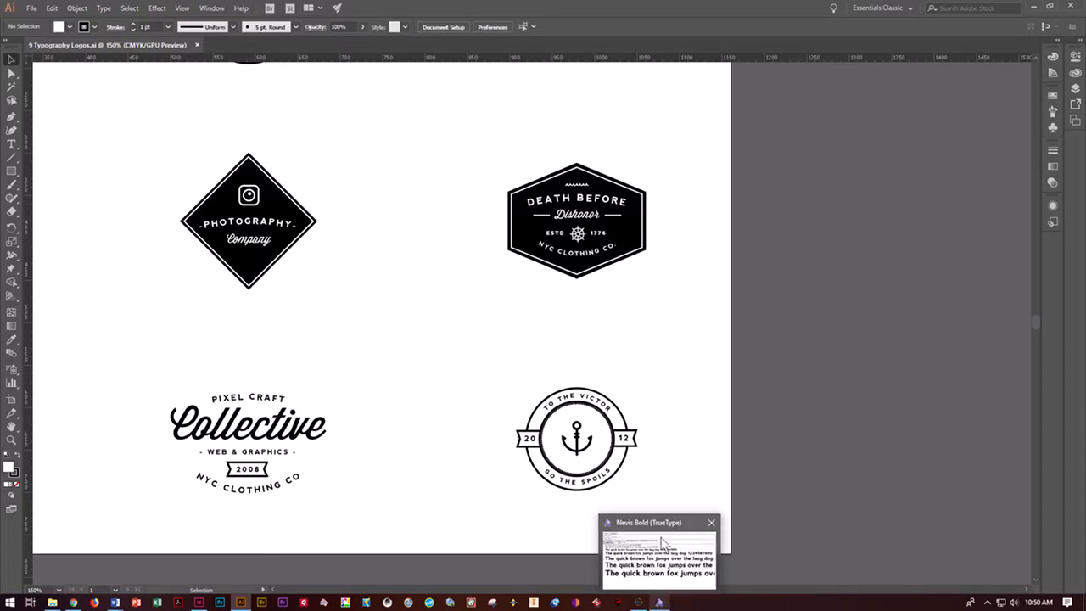
pyautogui.click(711, 523)
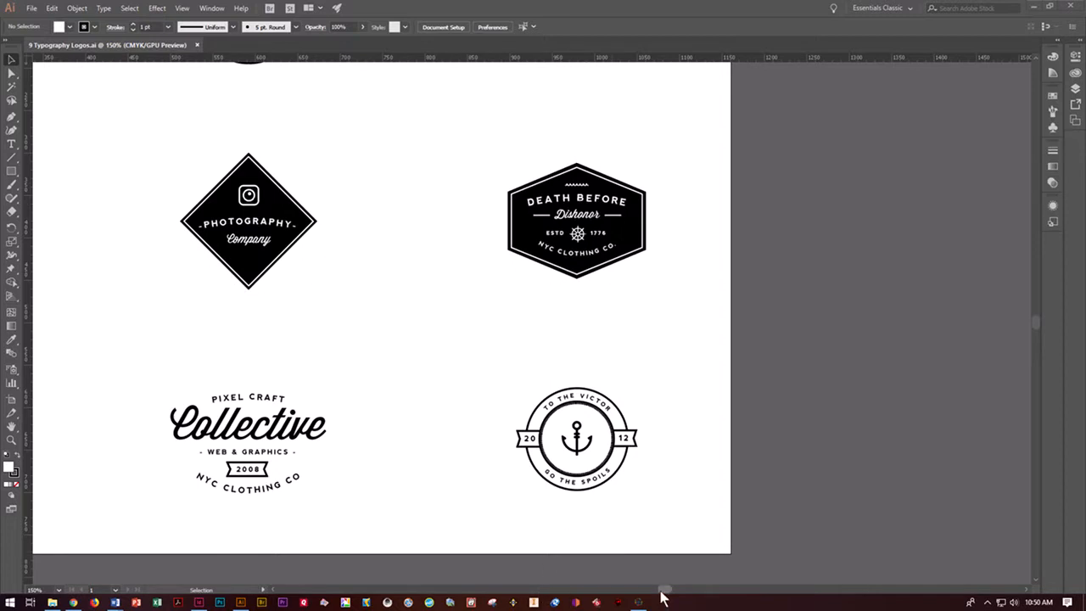
# - Select the whole Heisenberg Laboratory logo, including its CIRCA 2008 text and diamond, and copy it
pyautogui.hotkey('ctrl', '-')
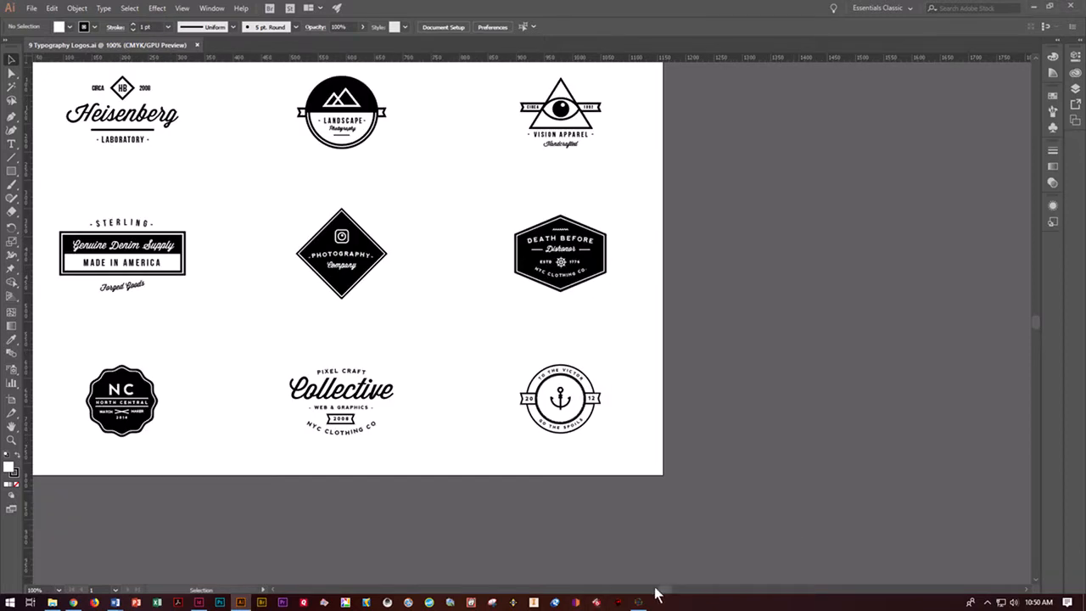
pyautogui.moveTo(662, 590); pyautogui.dragTo(642, 594)
pyautogui.scroll(3, 642, 594)
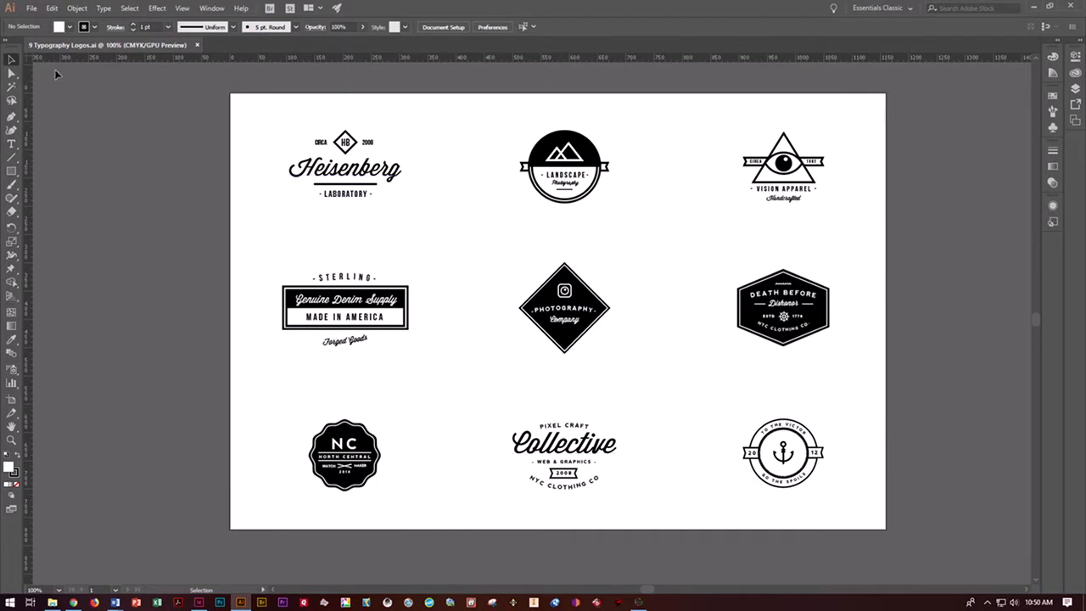
pyautogui.moveTo(261, 121); pyautogui.dragTo(428, 240)
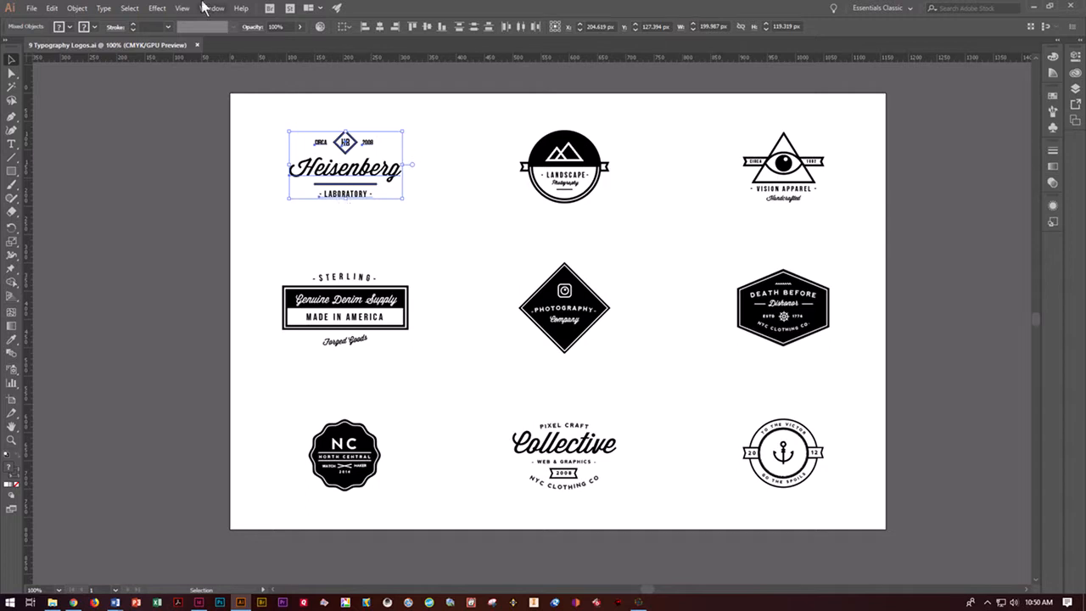
pyautogui.click(54, 9)
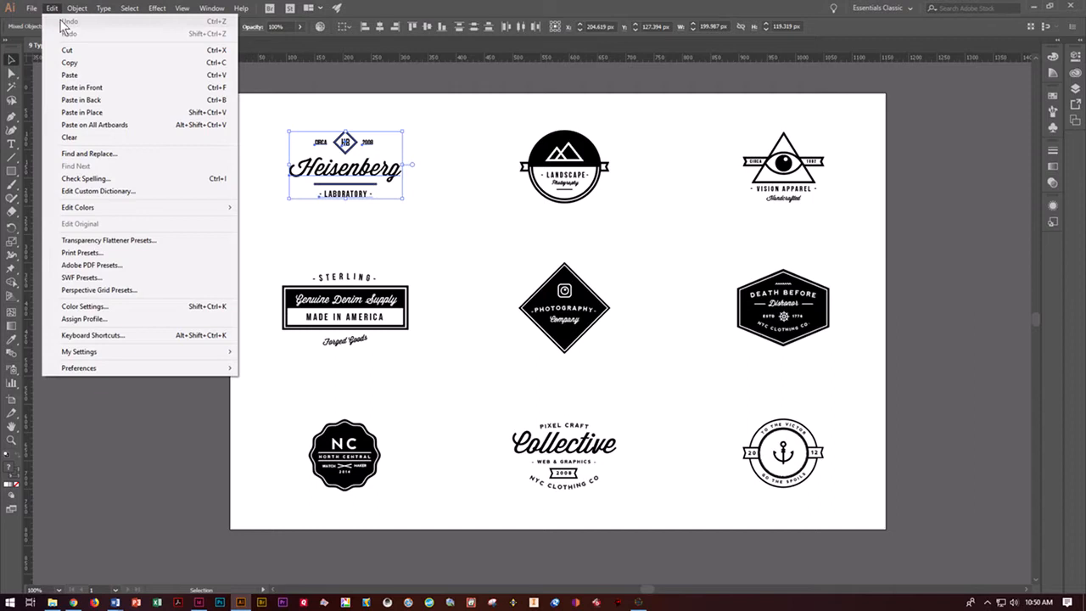
pyautogui.click(68, 63)
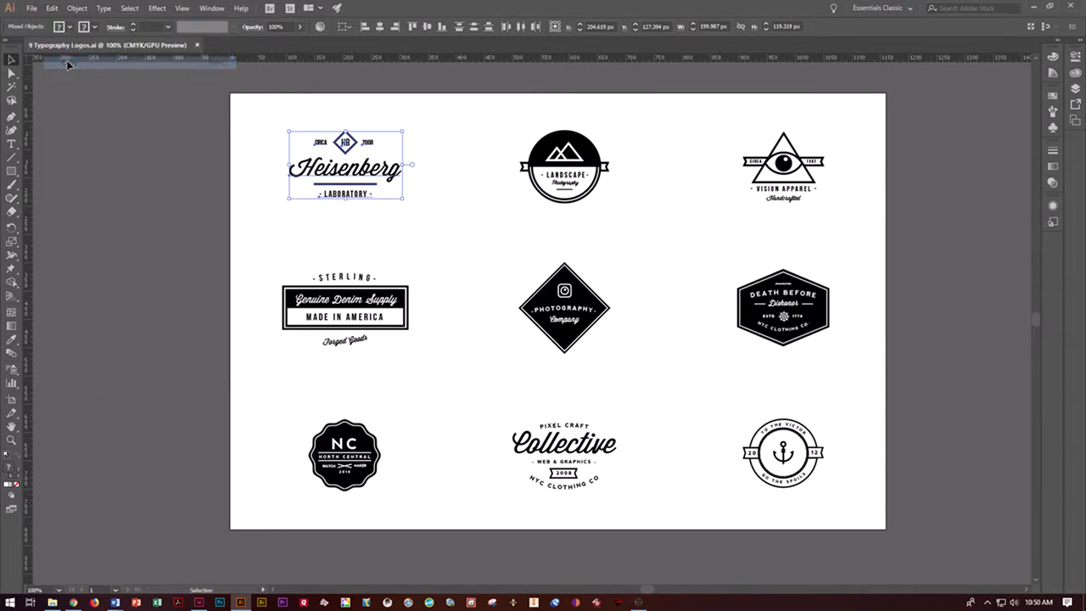
# - Create a new portrait document from the Print Letter preset with units set to inches
pyautogui.click(31, 9)
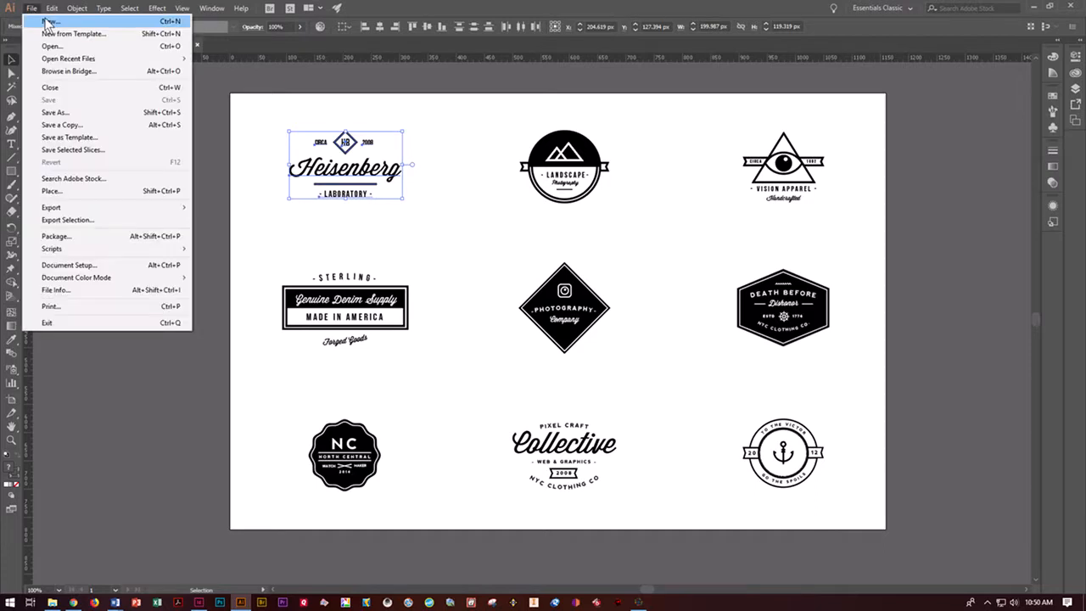
pyautogui.click(48, 21)
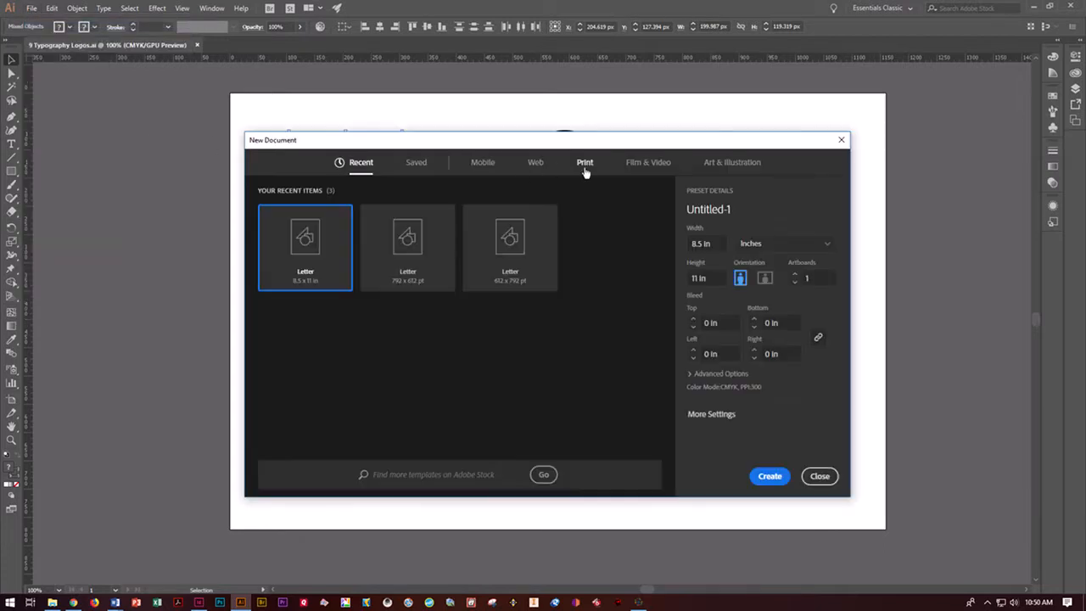
pyautogui.click(585, 162)
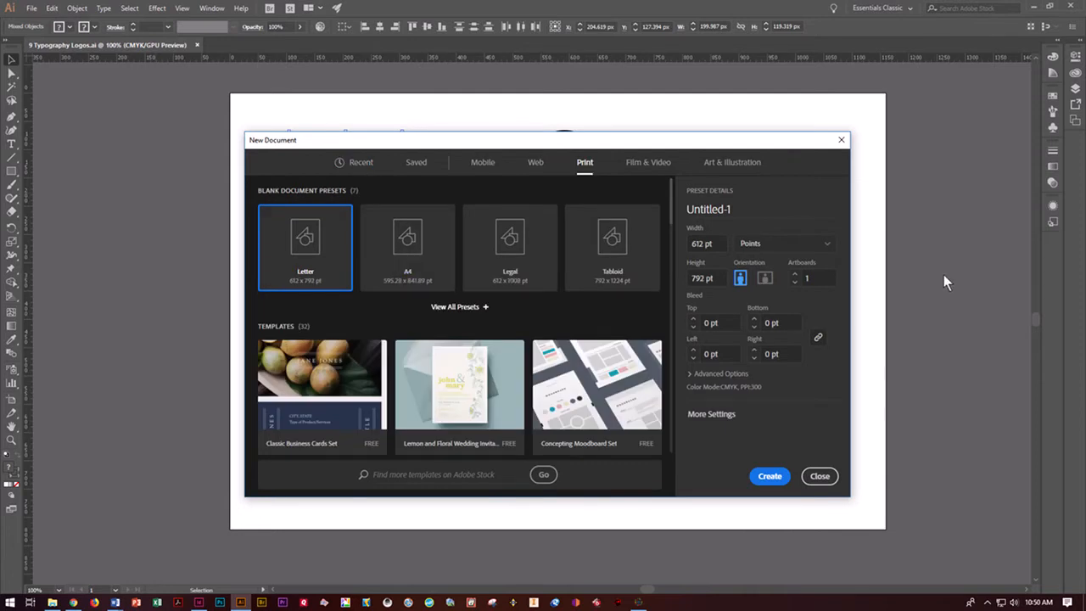
pyautogui.click(798, 246)
pyautogui.click(755, 301)
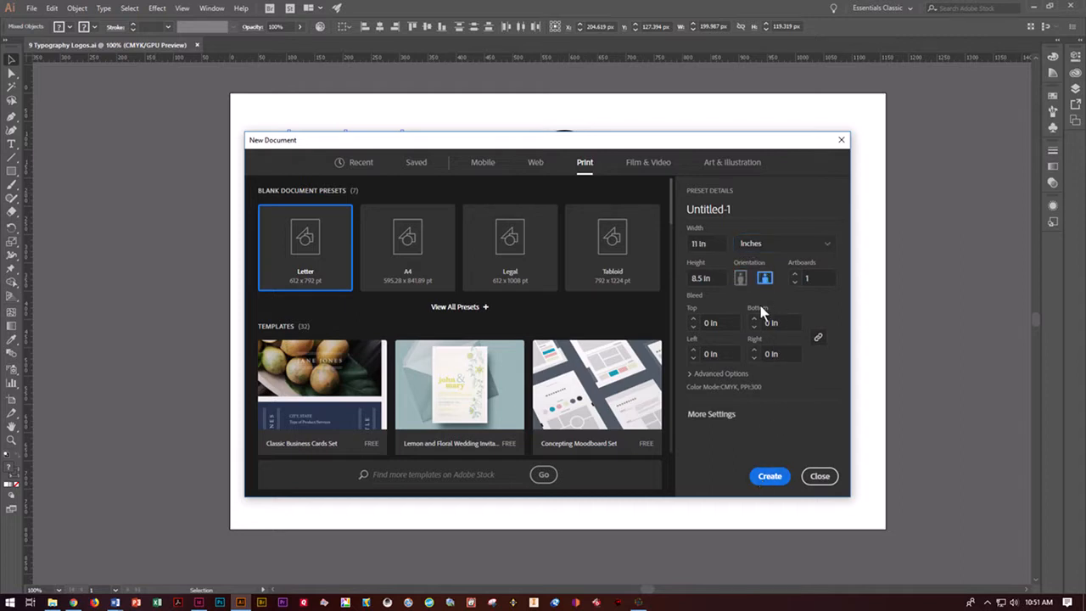
pyautogui.click(770, 476)
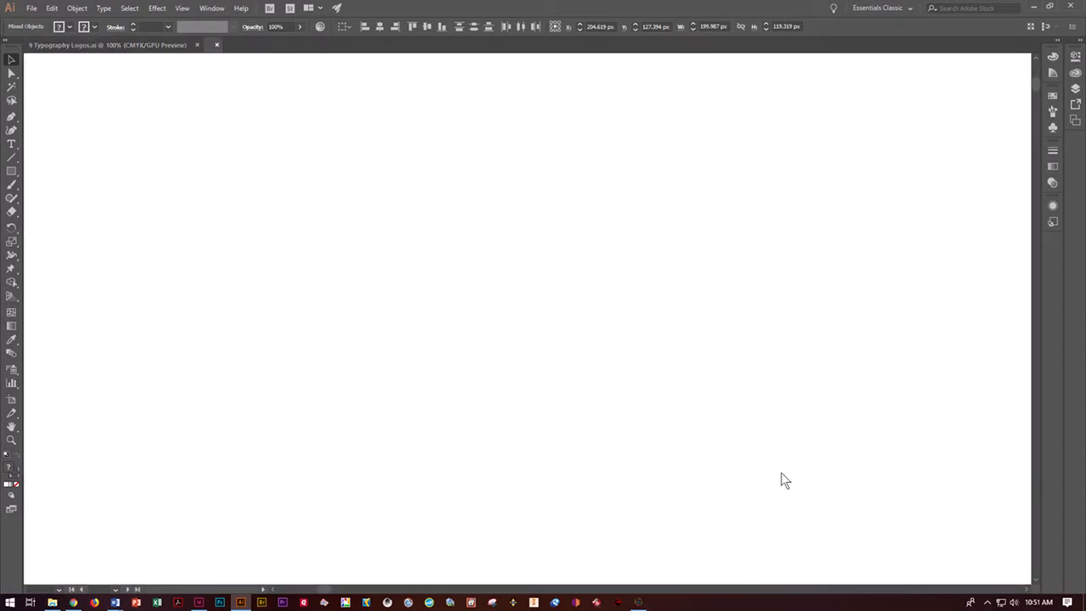
# - Show the rulers and place one horizontal and one vertical guide crossing at the centre of the artboard
pyautogui.click(181, 8)
pyautogui.moveTo(194, 264)
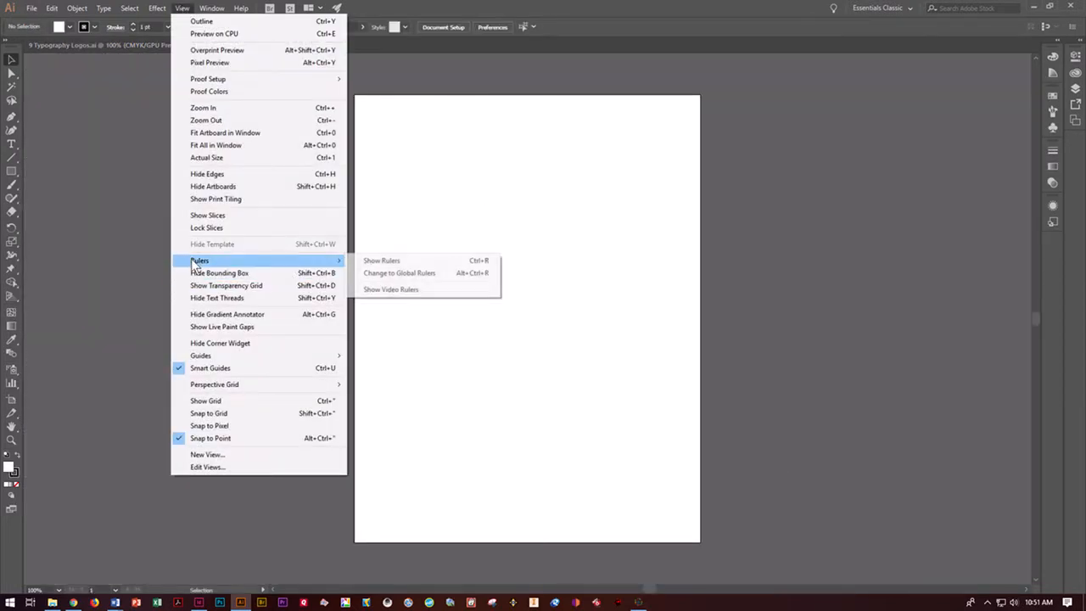
pyautogui.click(365, 263)
pyautogui.moveTo(467, 58); pyautogui.dragTo(433, 323)
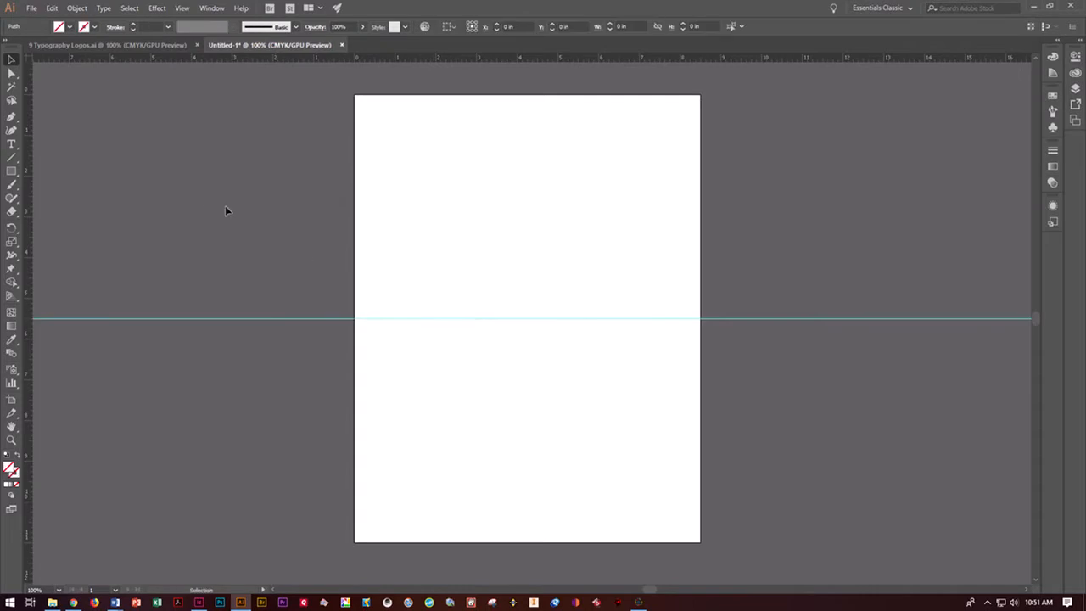
pyautogui.moveTo(28, 192); pyautogui.dragTo(528, 202)
pyautogui.click(856, 235)
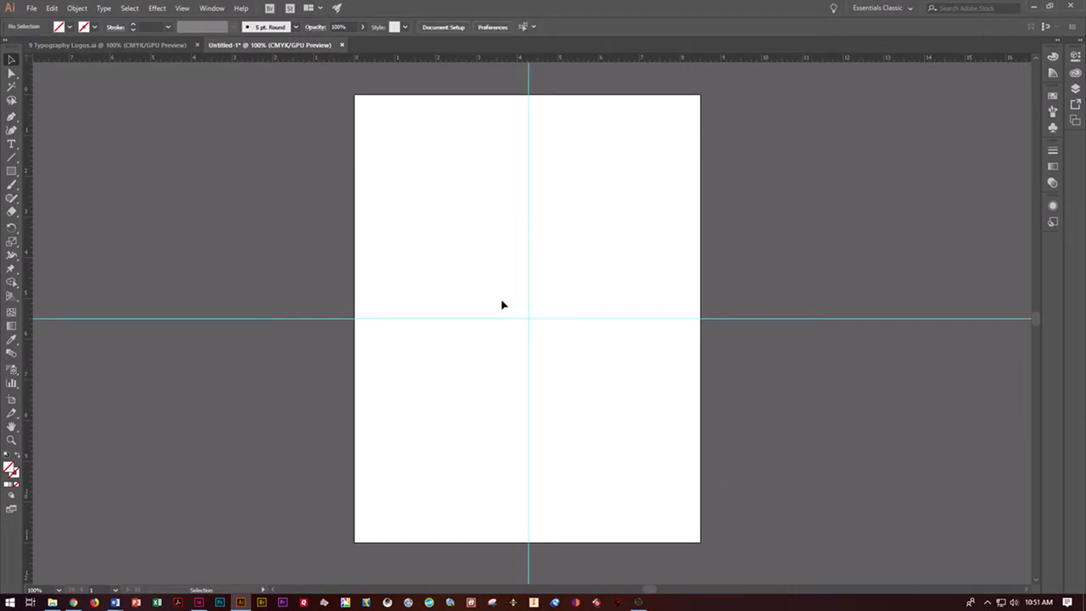
# - Paste the Heisenberg Laboratory logo into the new document and nudge it right to centre it on the vertical guide
pyautogui.hotkey('ctrl', 'v')
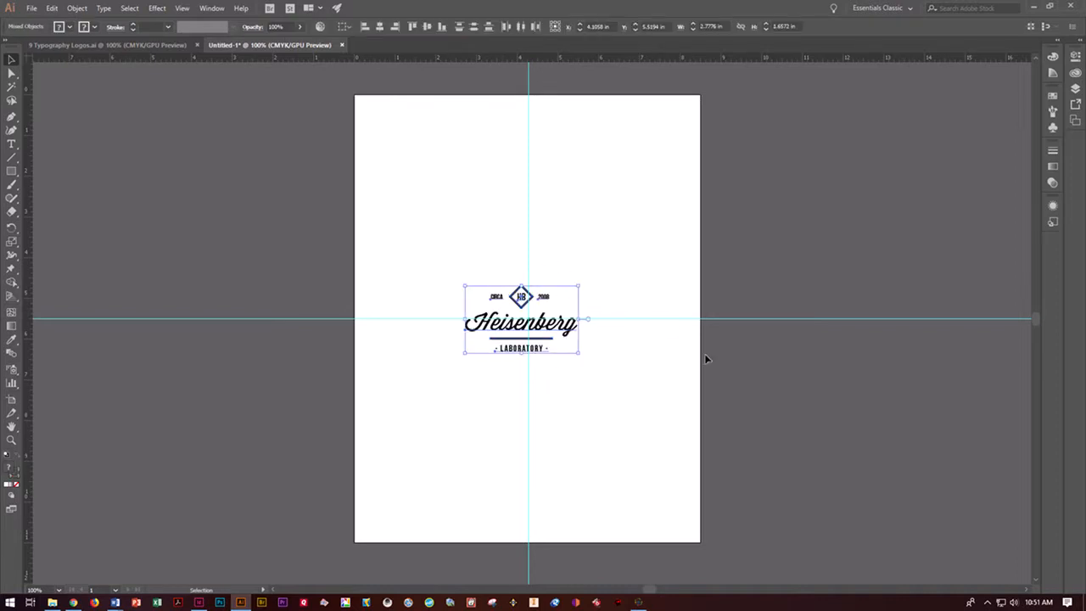
pyautogui.press('Right')
pyautogui.press('Right')
pyautogui.press('Right')
pyautogui.press('Right')
pyautogui.press('Right')
pyautogui.press('Right')
pyautogui.press('Right')
pyautogui.press('Right')
pyautogui.press('Right')
pyautogui.press('Right')
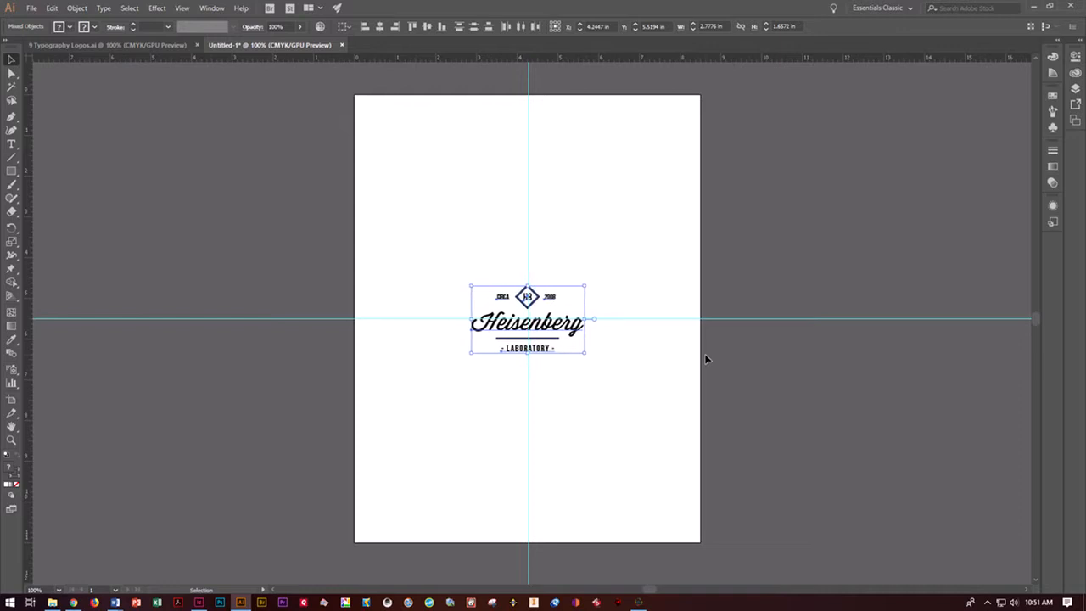
pyautogui.press('Right')
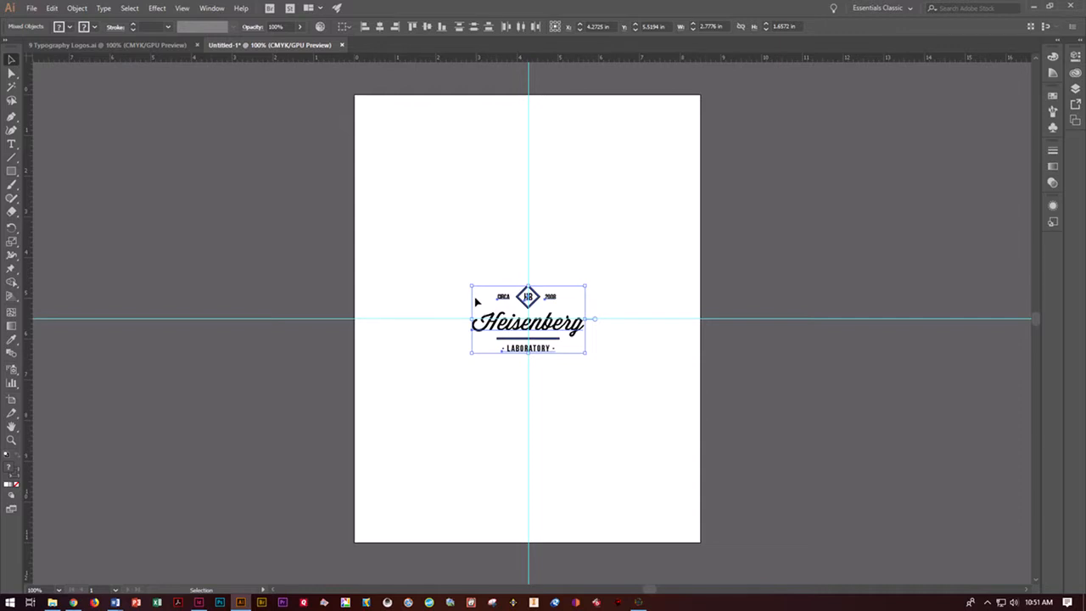
# - Scale the logo proportionally from its centre to about 8.3 in wide, nearly filling the artboard's width, and deselect it
pyautogui.moveTo(471, 283); pyautogui.dragTo(361, 68)
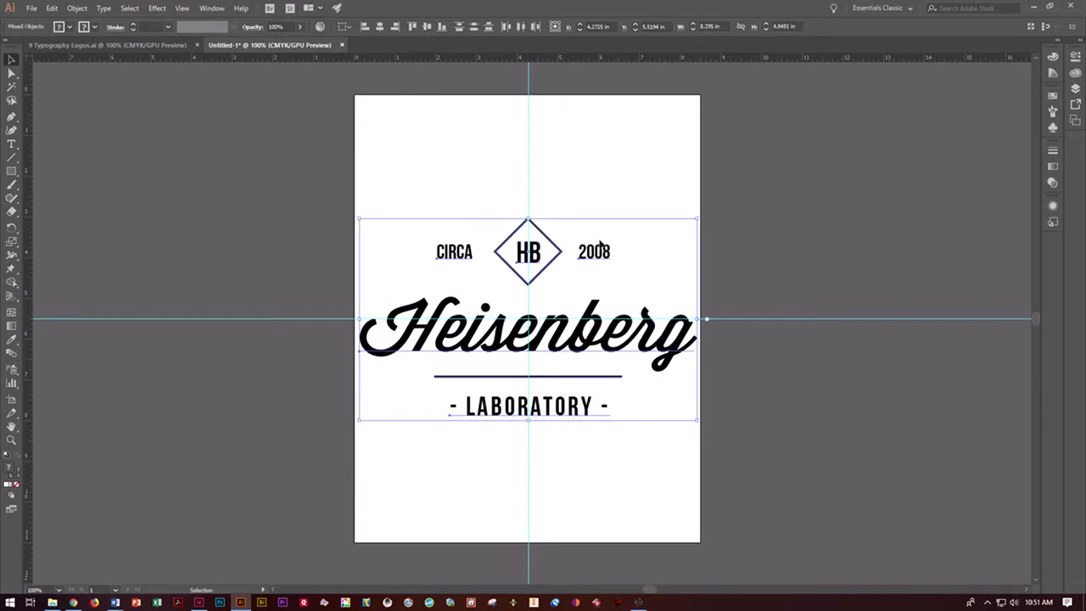
pyautogui.click(742, 274)
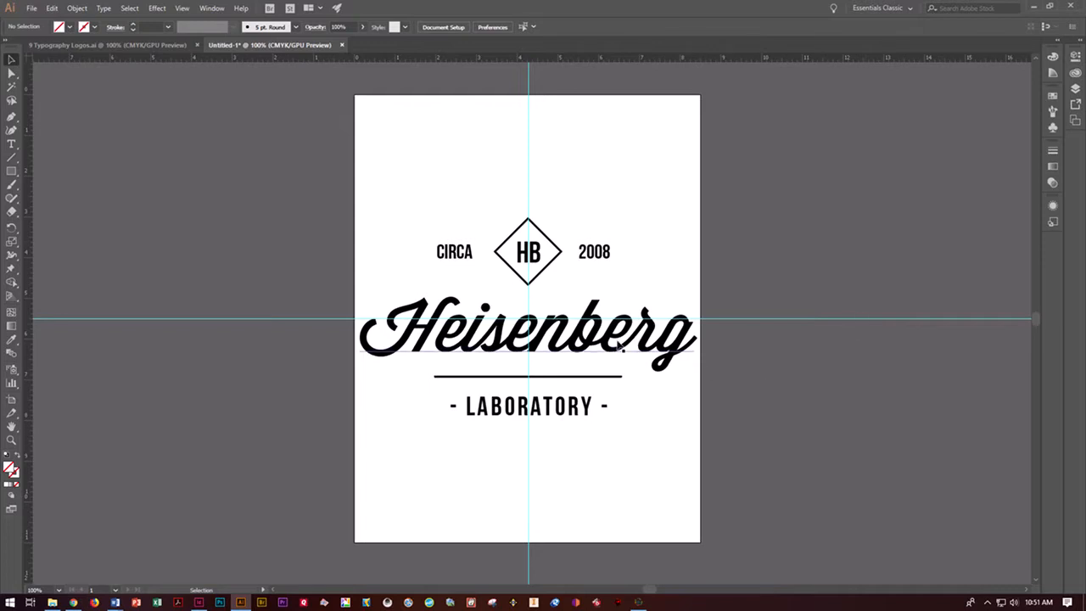
pyautogui.rightClick(619, 348)
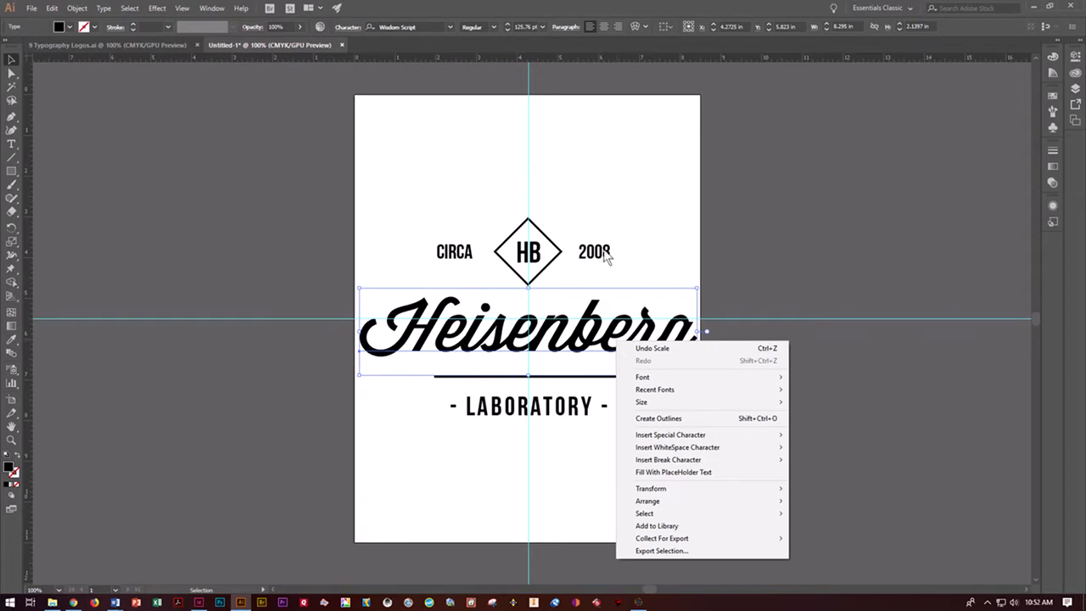
pyautogui.click(419, 243)
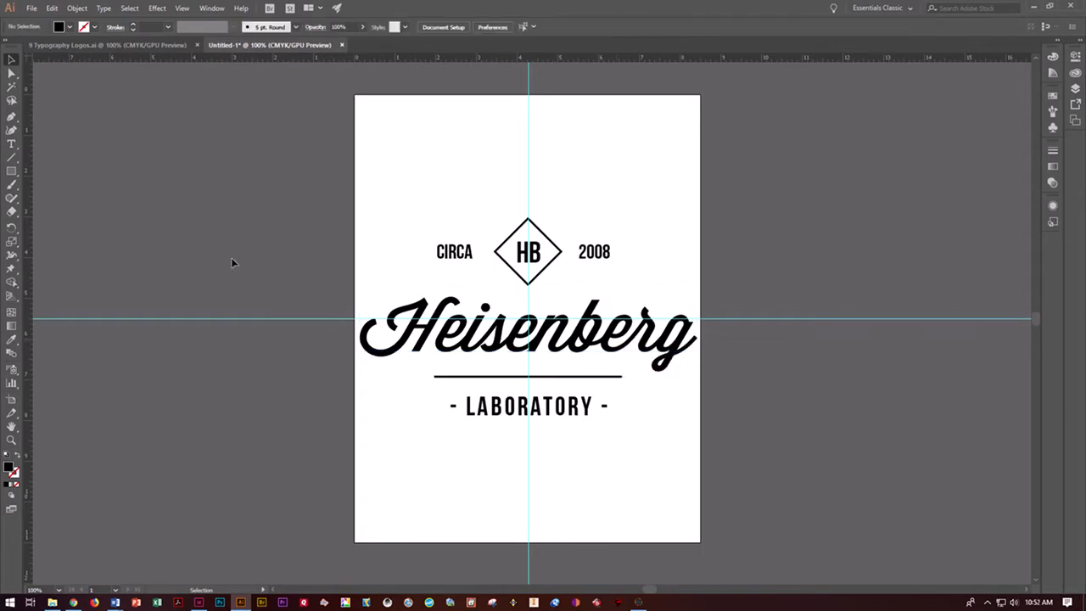
pyautogui.click(441, 251)
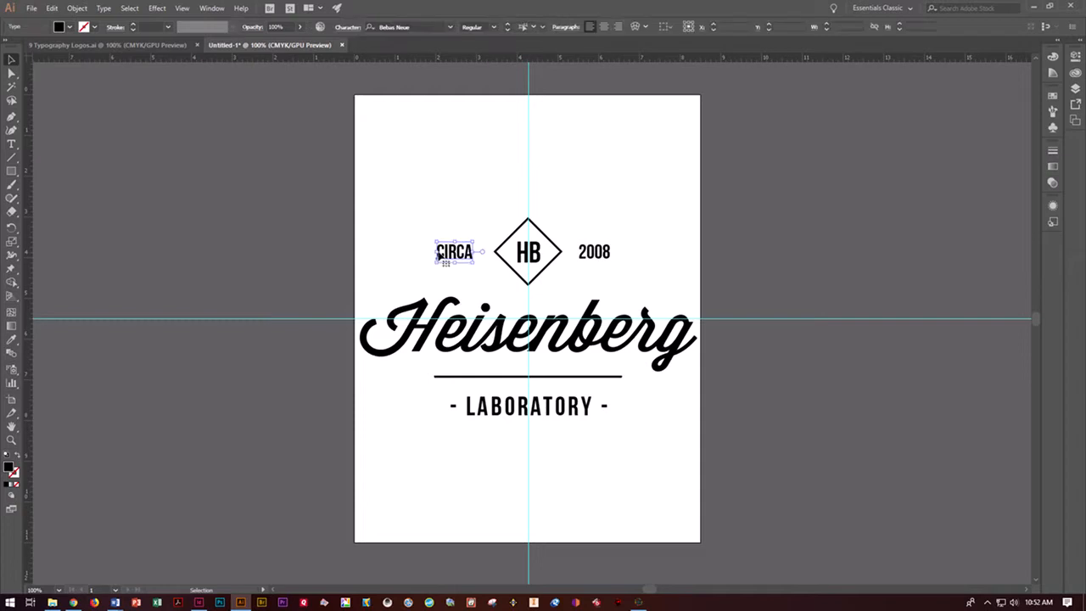
pyautogui.moveTo(356, 197); pyautogui.dragTo(733, 494)
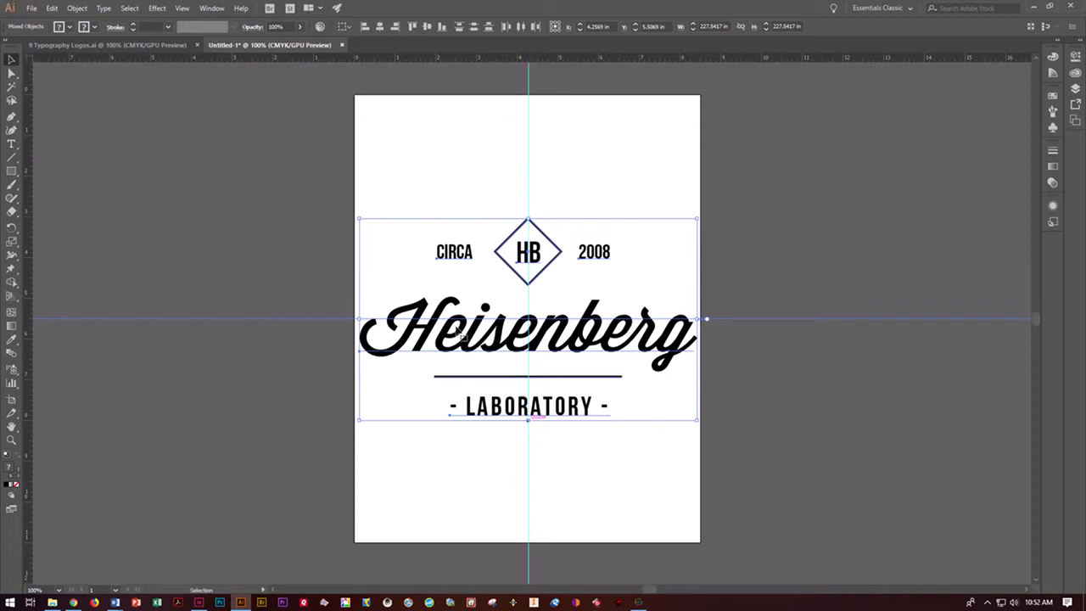
pyautogui.click(786, 453)
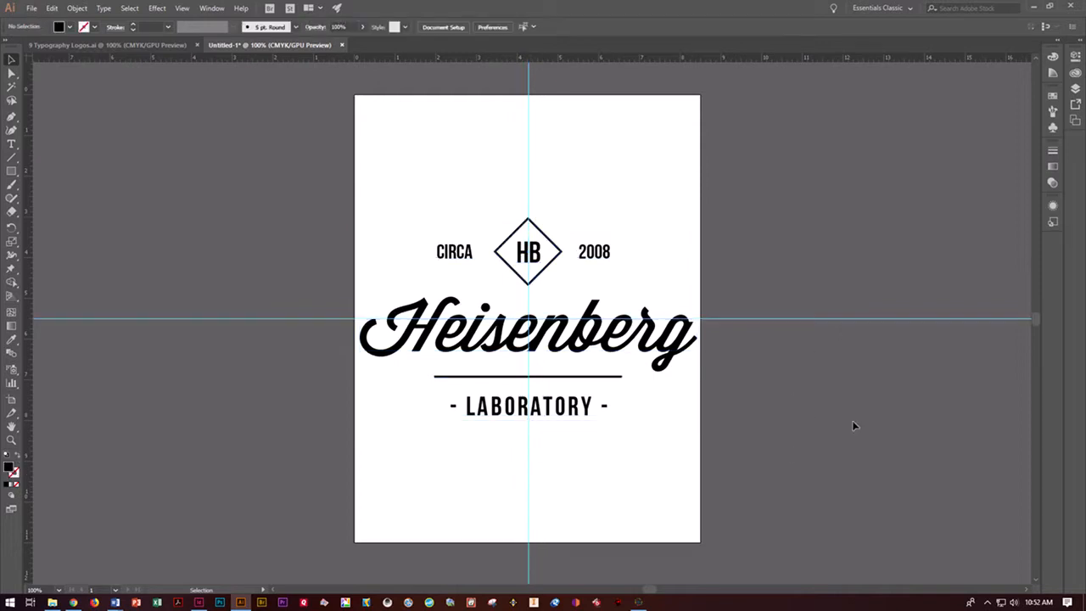
# - Replace the script word "Heisenberg" in the logo with "Publication"
pyautogui.click(11, 145)
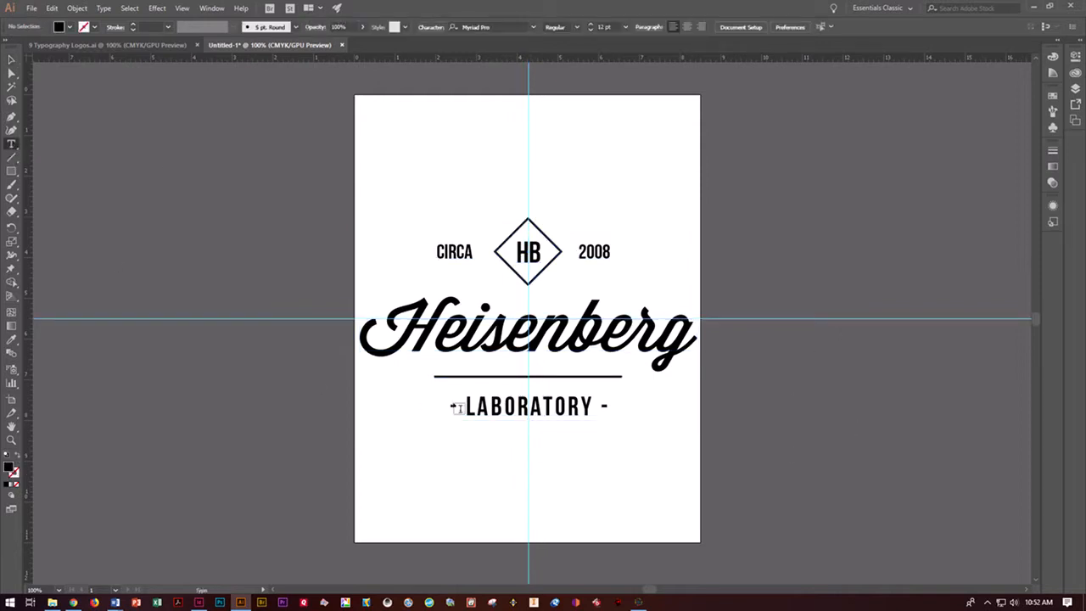
pyautogui.doubleClick(489, 332)
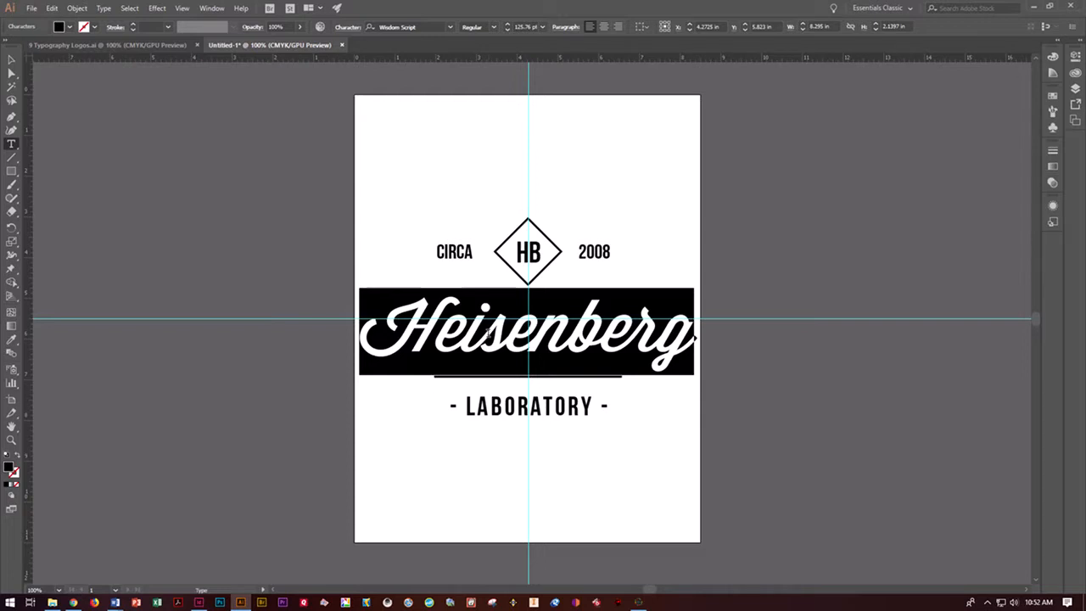
pyautogui.write('p')
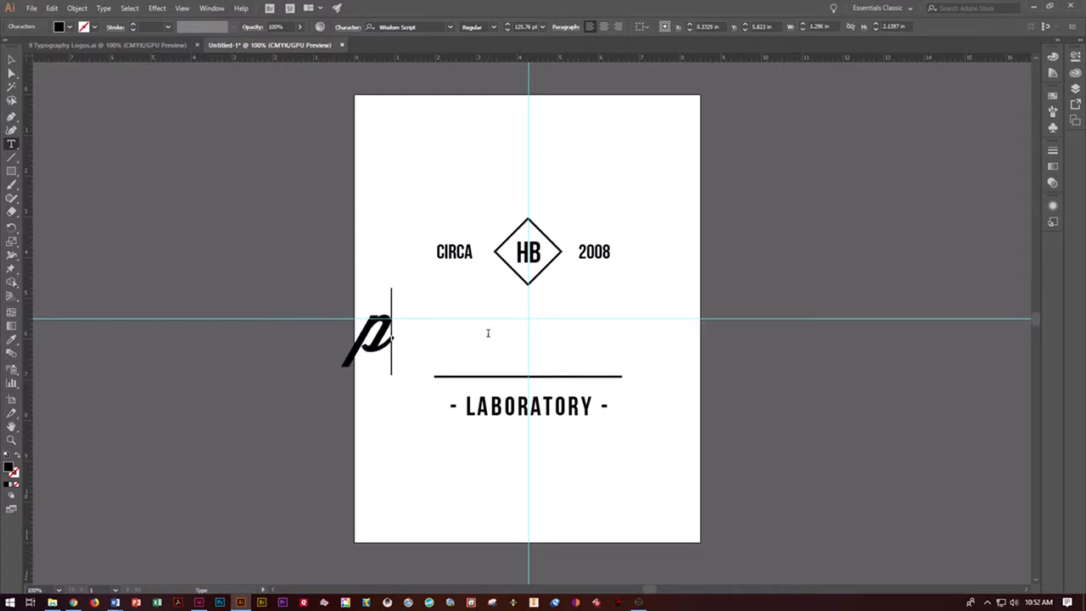
pyautogui.press('BackSpace')
pyautogui.write('Public')
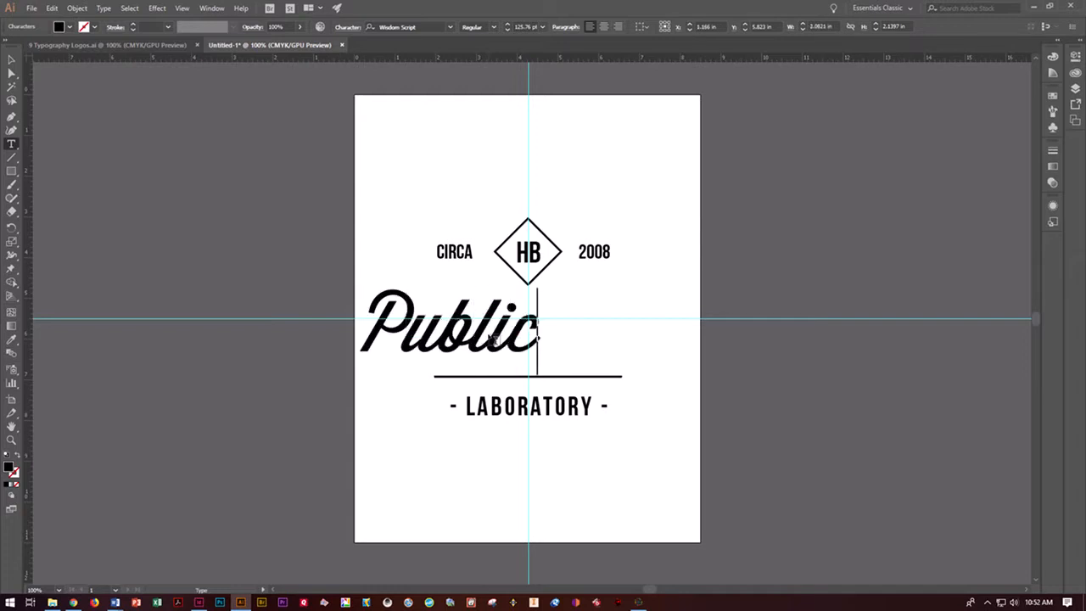
pyautogui.write('ation')
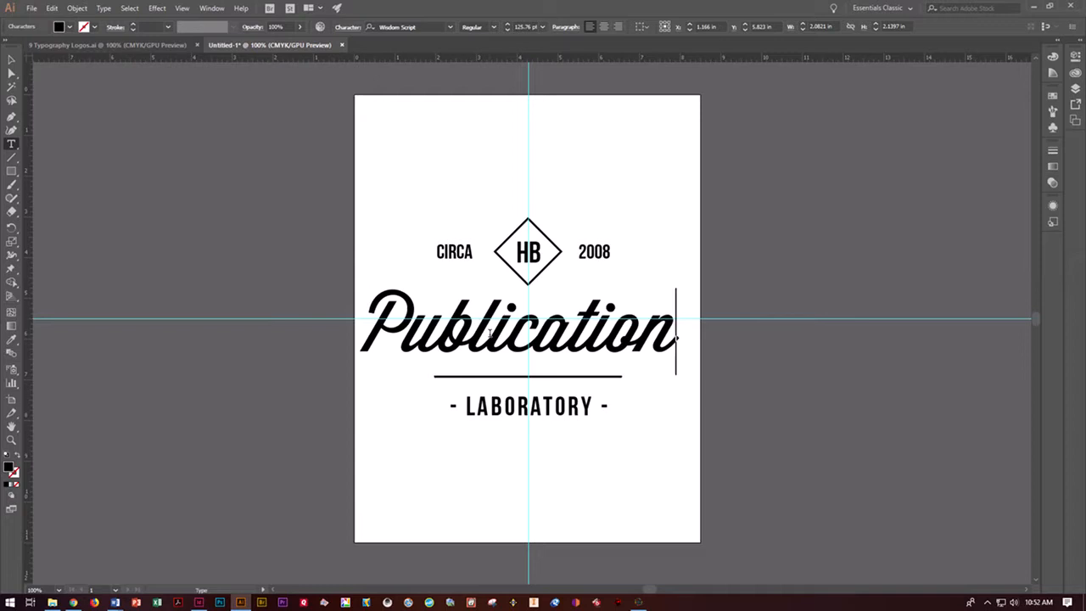
# - Replace the word "CIRCA" beside the diamond with "FALL"
pyautogui.doubleClick(463, 254)
pyautogui.write('FALL')
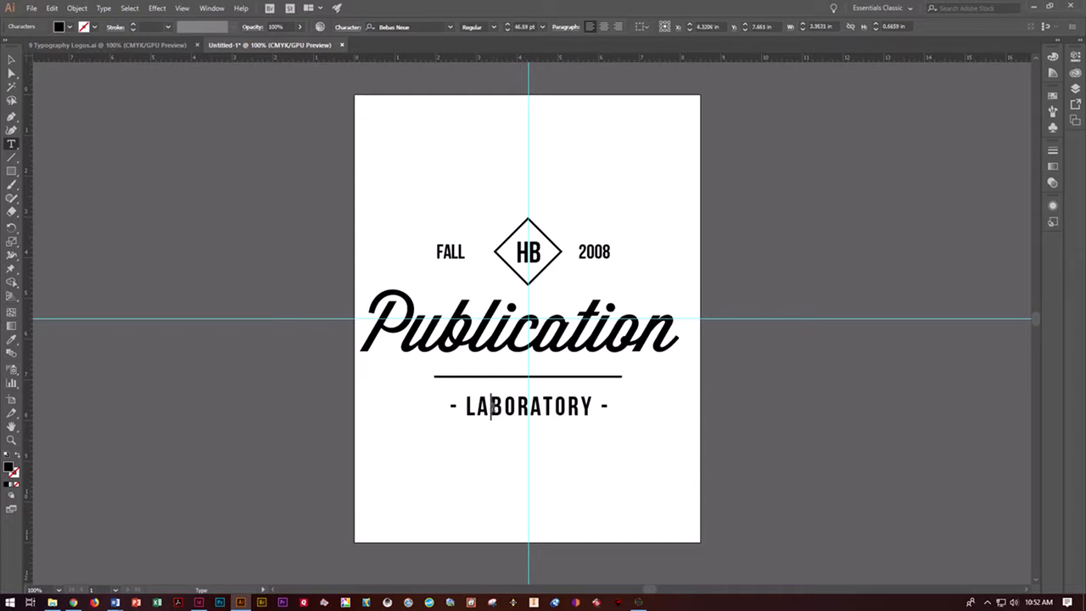
# - Replace the word "LABORATORY" between the dashes with "TAGLINE HERE"
pyautogui.doubleClick(493, 406)
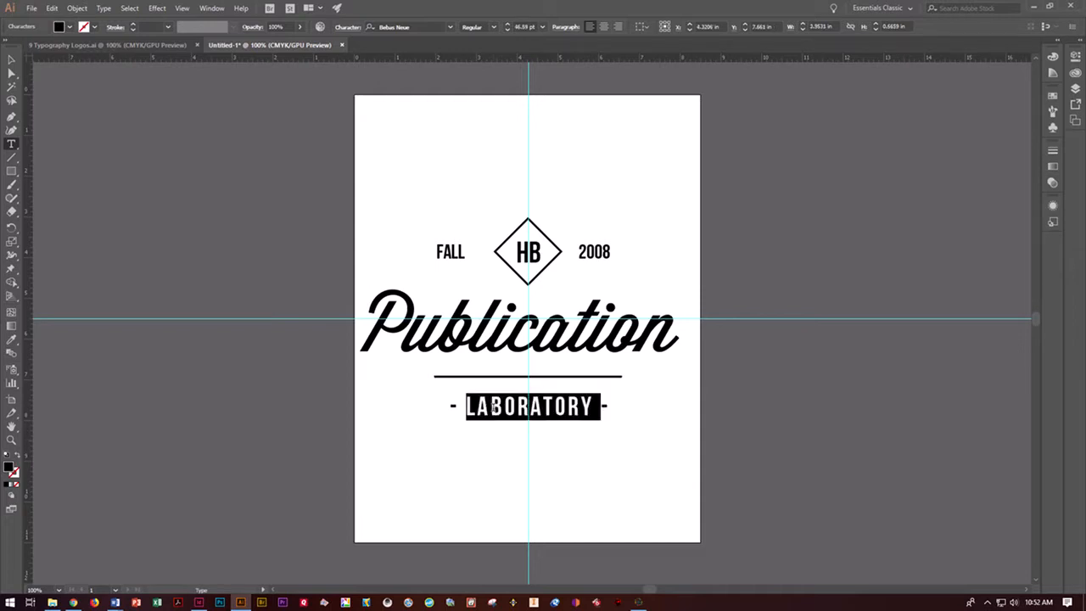
pyautogui.write('RA')
pyautogui.press('BackSpace')
pyautogui.press('BackSpace')
pyautogui.write('TAGLINE HERE-')
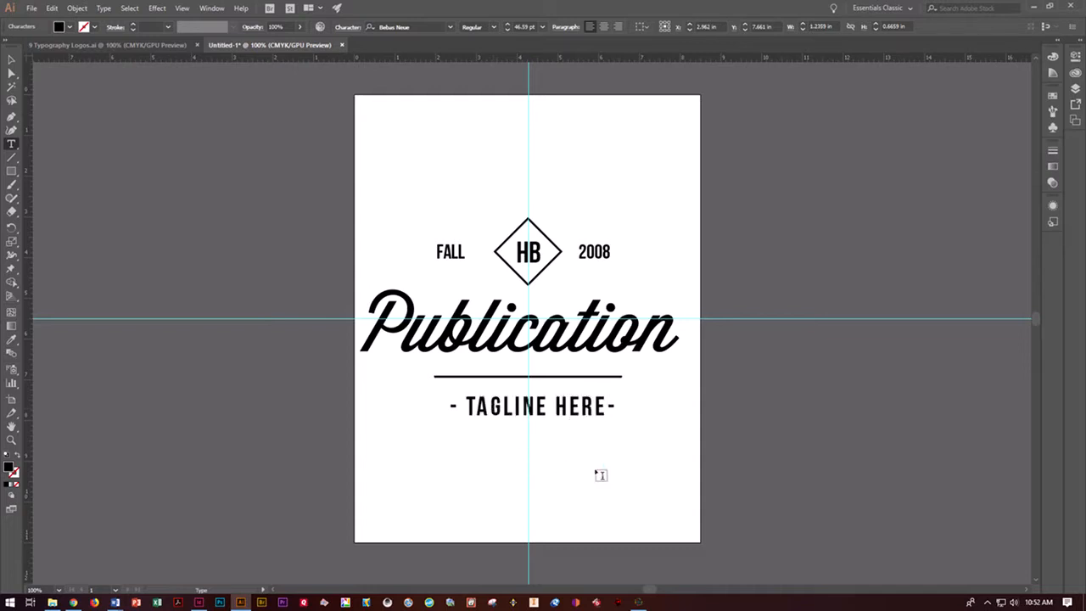
# - Finish editing the tagline text, nudge it left to centre it on the vertical guide, and deselect it
pyautogui.press('Escape')
pyautogui.click(11, 60)
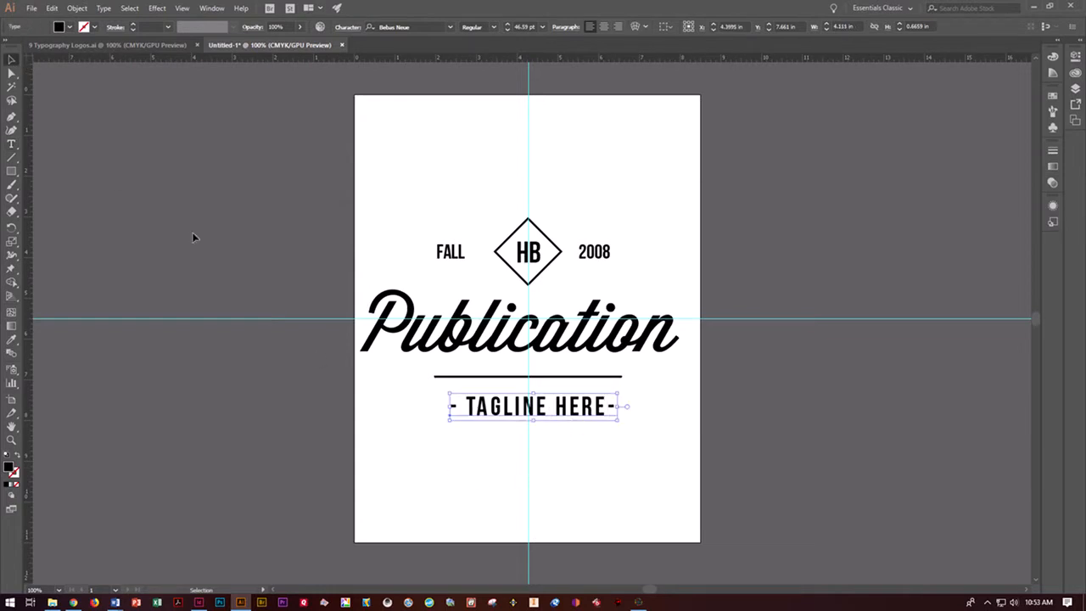
pyautogui.press('Left')
pyautogui.press('Left')
pyautogui.press('Left')
pyautogui.press('Left')
pyautogui.press('Left')
pyautogui.press('Left')
pyautogui.press('Left')
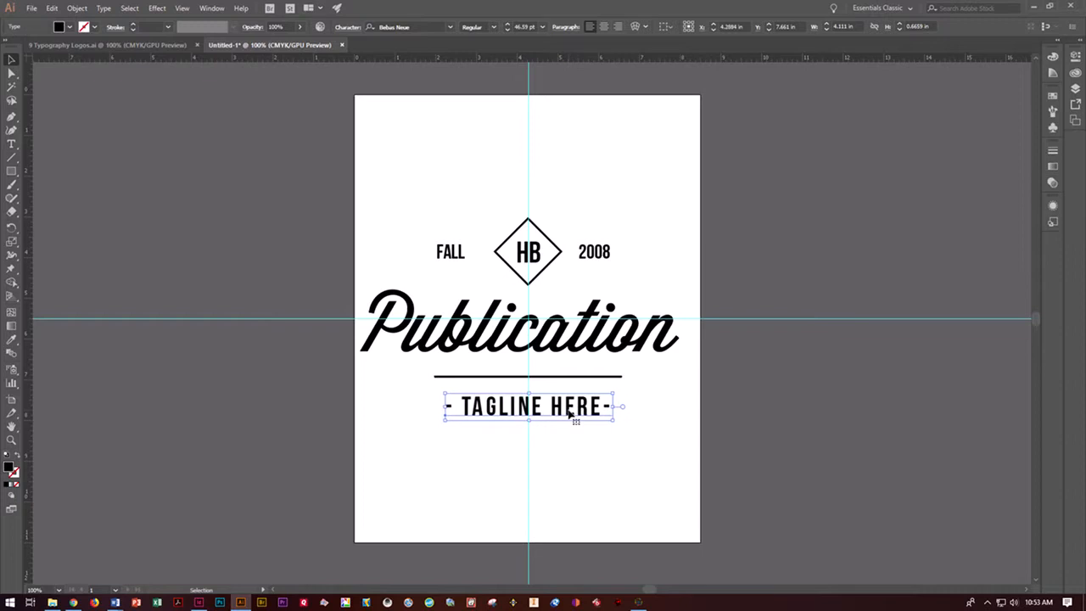
pyautogui.click(626, 477)
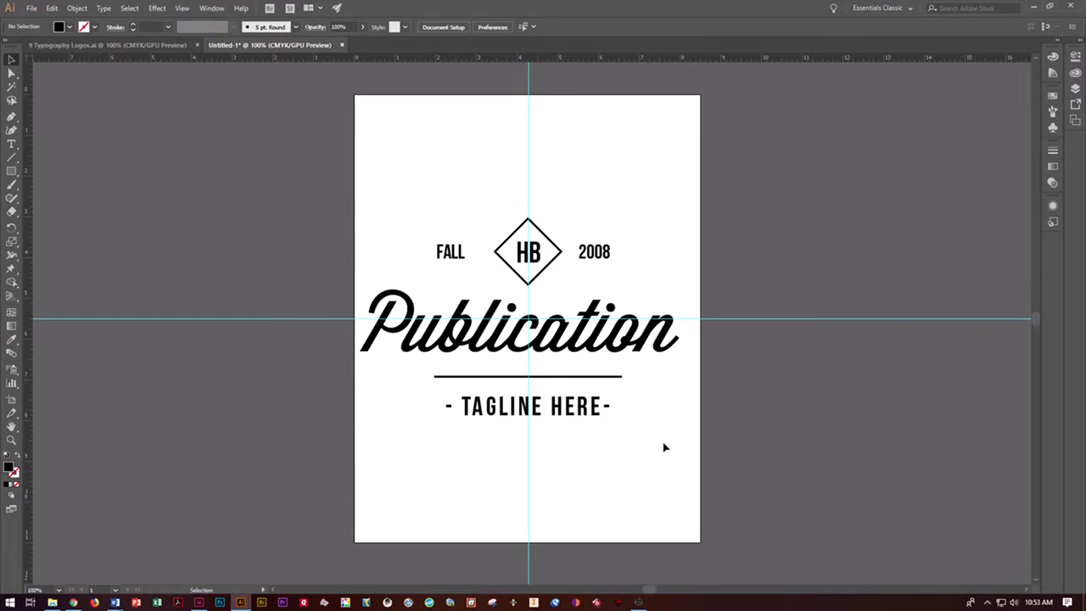
# - Save the document to the Desktop as an Adobe Illustrator file named with the surname plus "pub logo", accepting the default Illustrator CC options
pyautogui.click(31, 8)
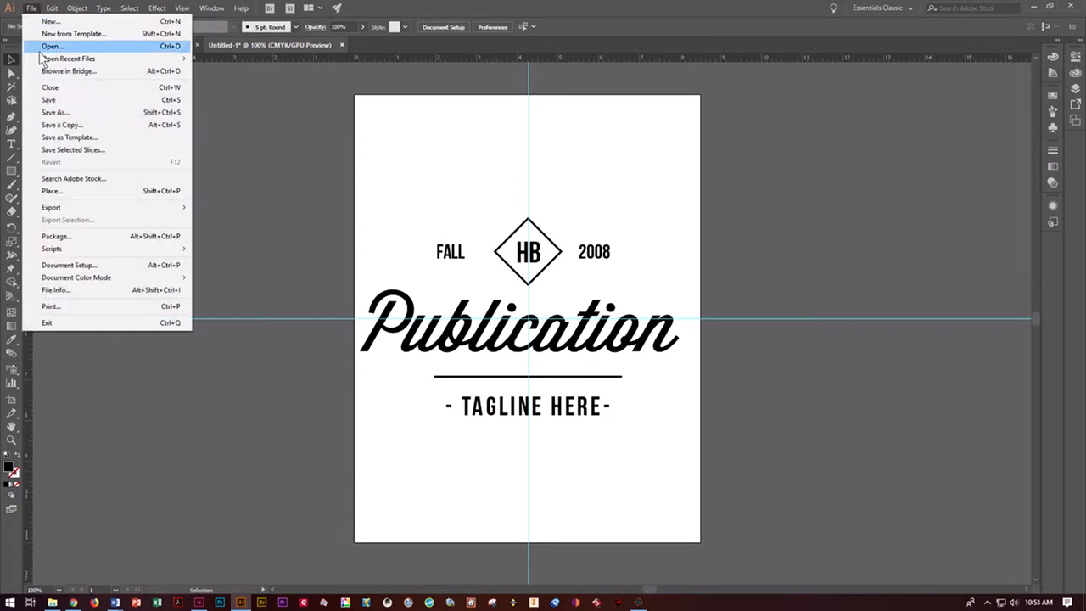
pyautogui.click(61, 114)
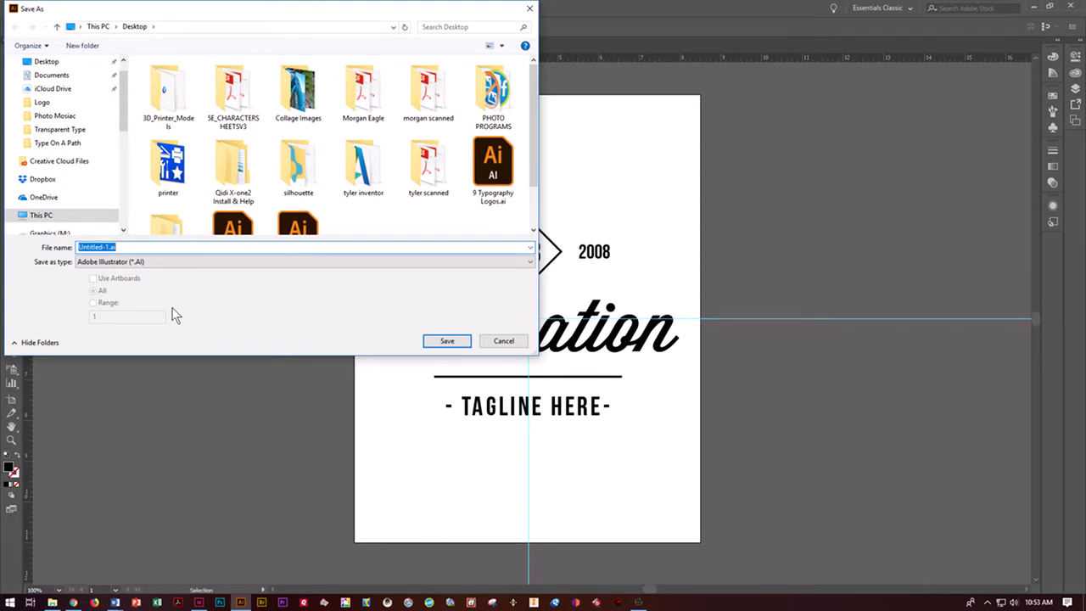
pyautogui.write('doser pub logo')
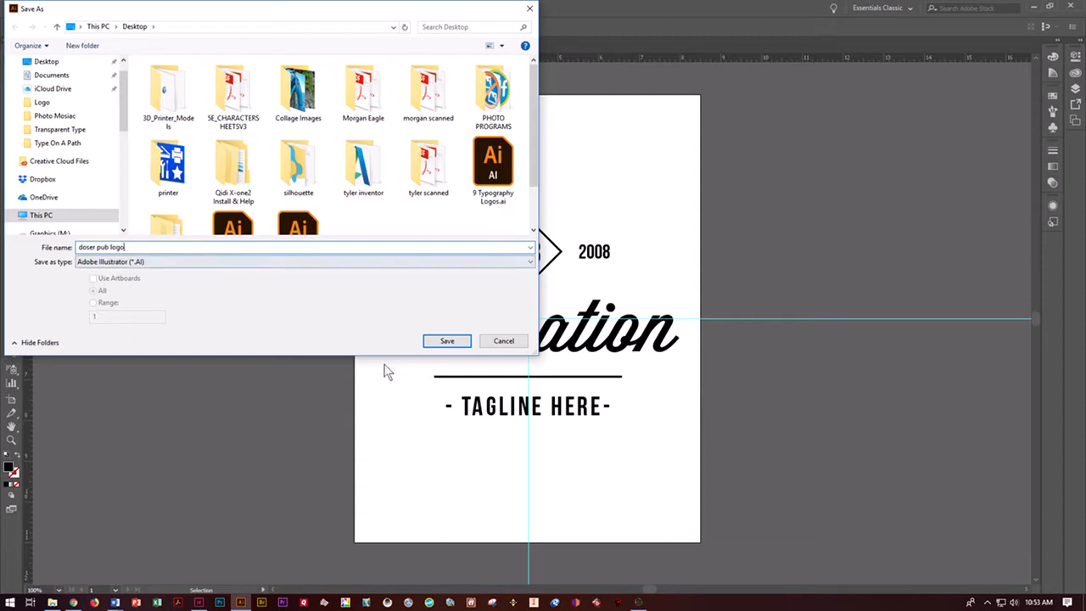
pyautogui.click(462, 343)
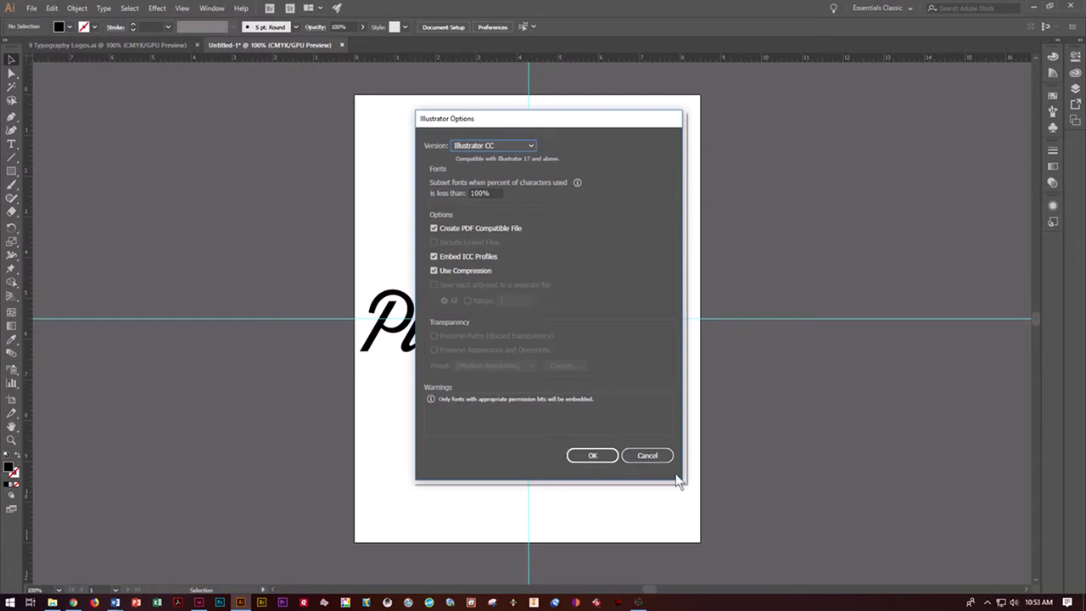
pyautogui.click(593, 457)
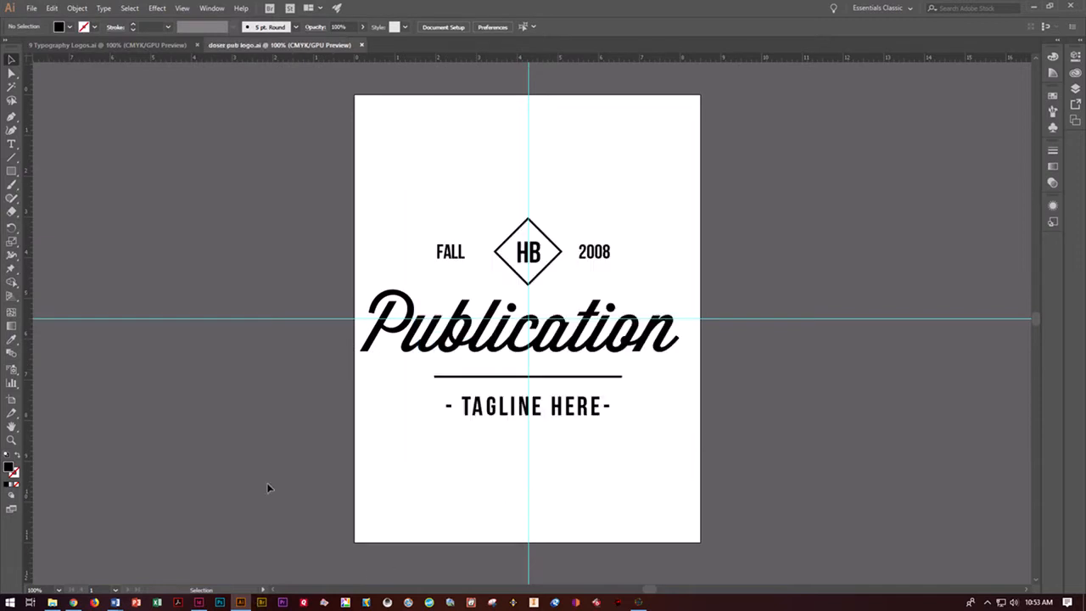
# - Nudge the "Publication" text right until it is centred on the vertical guide, and deselect it
pyautogui.click(441, 321)
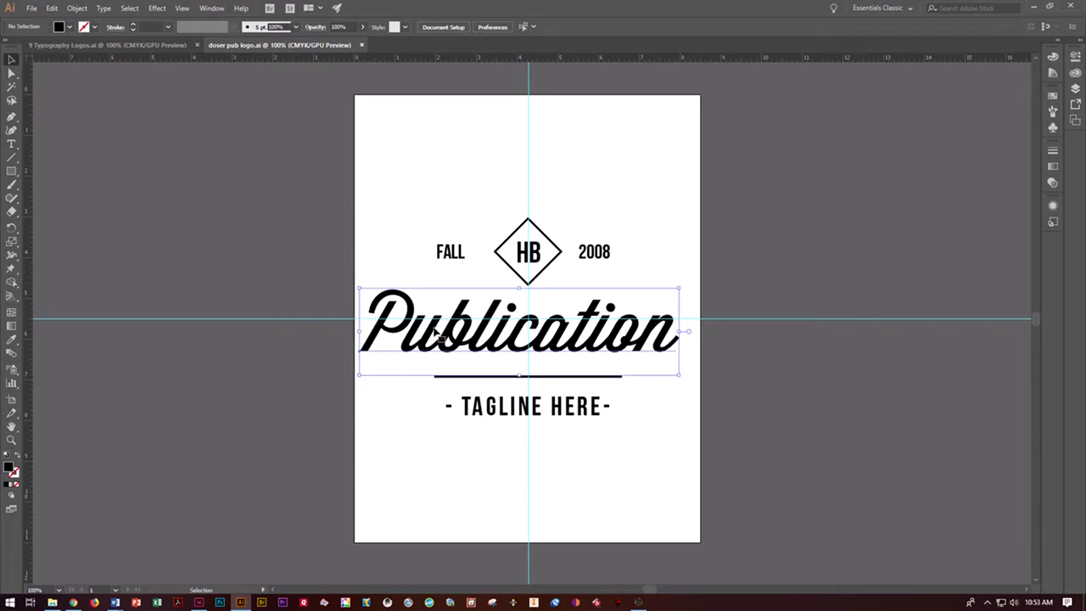
pyautogui.press('Right')
pyautogui.press('Right')
pyautogui.press('Right')
pyautogui.press('Right')
pyautogui.press('Right')
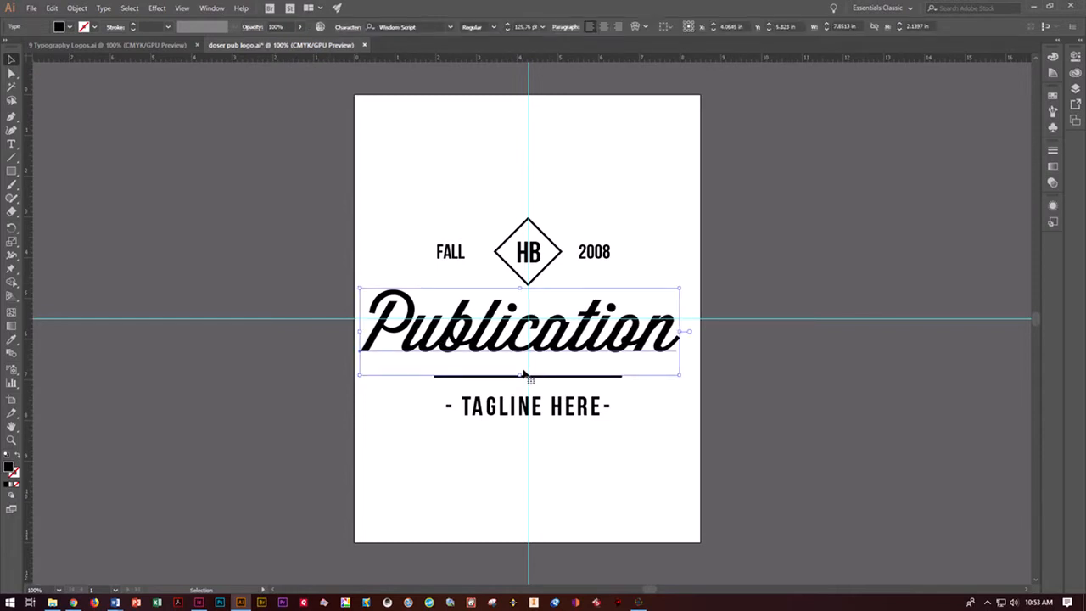
pyautogui.press('Right')
pyautogui.press('Right')
pyautogui.press('Right')
pyautogui.press('Right')
pyautogui.press('Right')
pyautogui.press('Right')
pyautogui.press('Right')
pyautogui.press('Right')
pyautogui.press('Right')
pyautogui.press('Right')
pyautogui.press('Right')
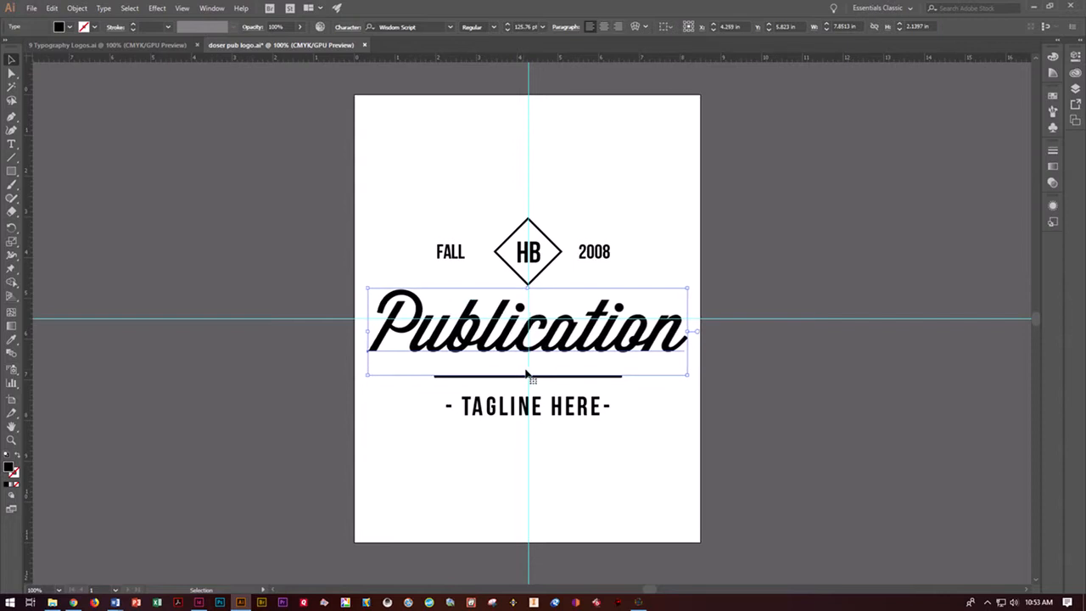
pyautogui.click(816, 406)
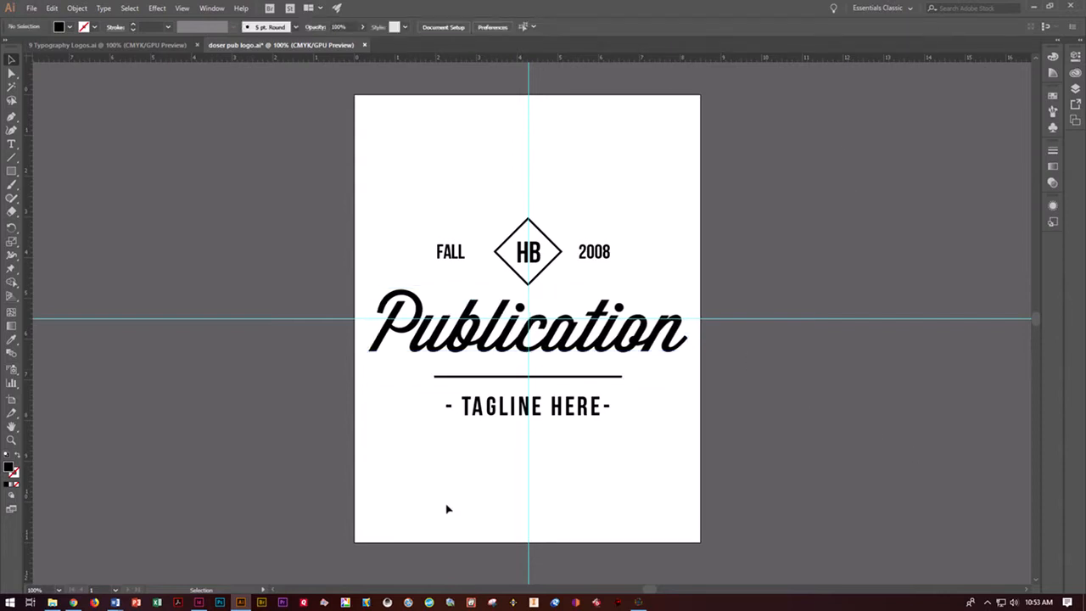
# - Open the elements_5.ai graphics file in Illustrator and return to the logo document
pyautogui.click(1035, 7)
pyautogui.doubleClick(666, 312)
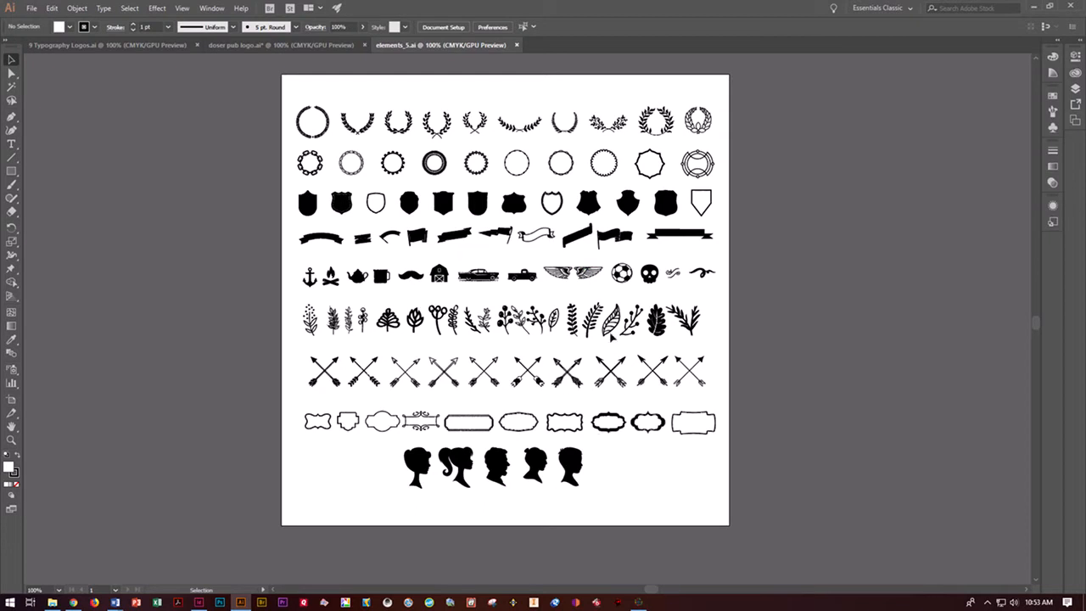
pyautogui.click(293, 45)
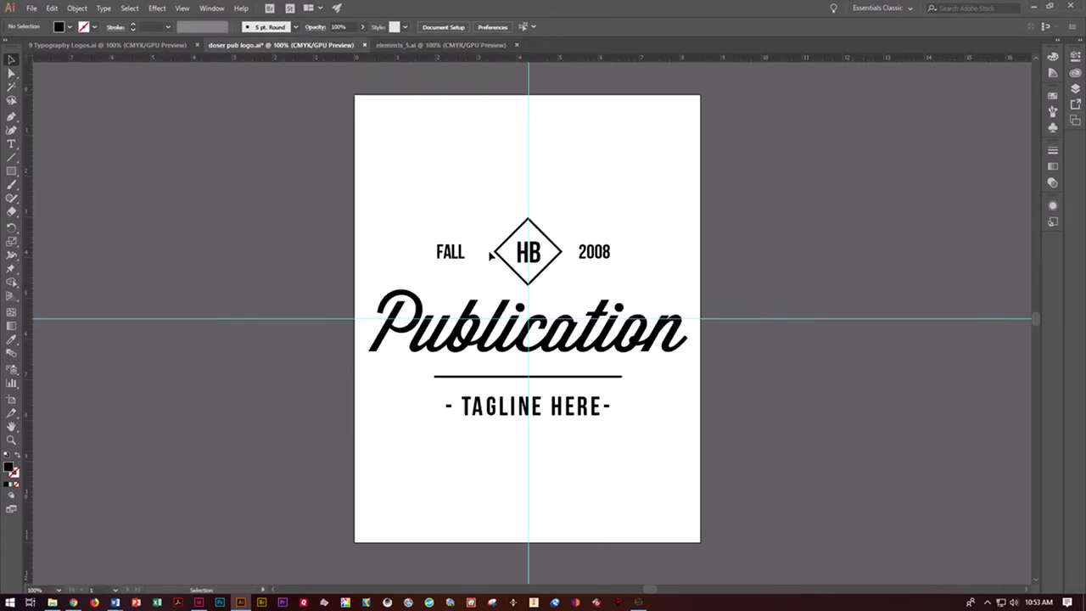
# - Delete the "HB" letters inside the diamond
pyautogui.click(12, 143)
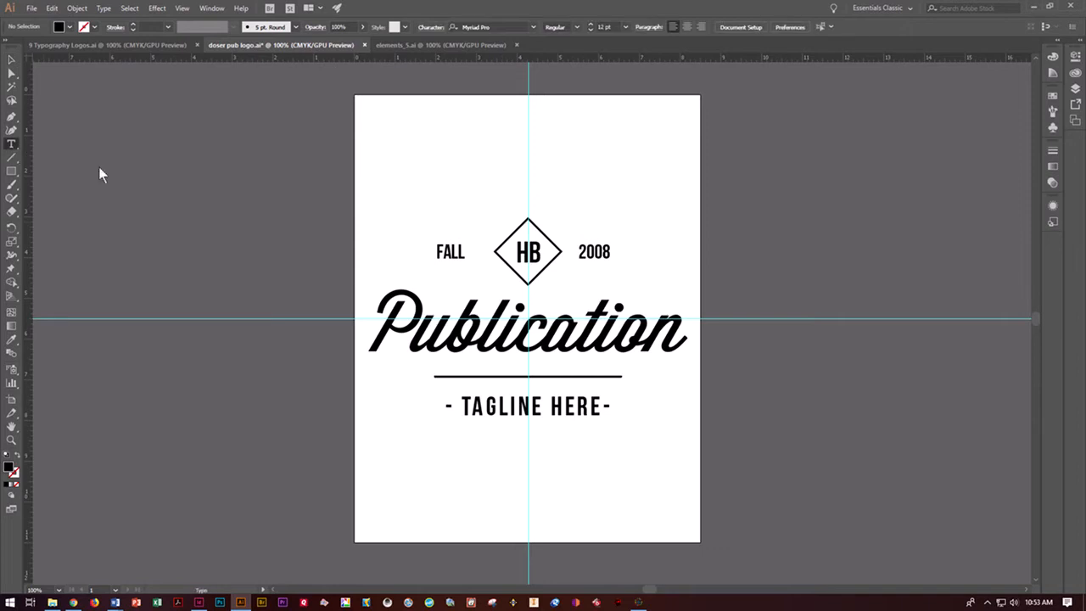
pyautogui.click(527, 252)
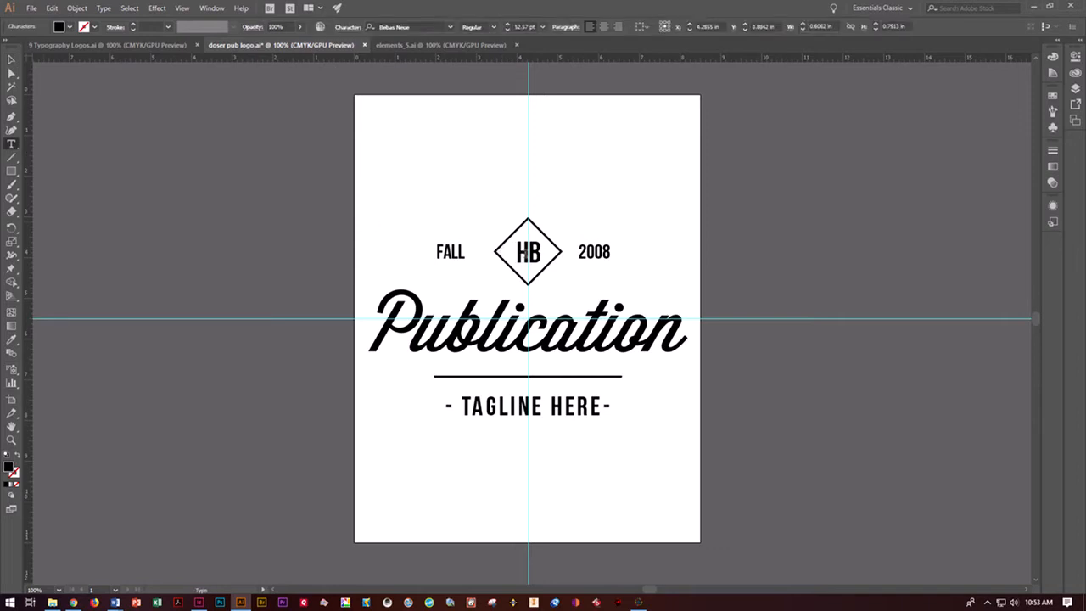
pyautogui.press('BackSpace')
pyautogui.press('Delete')
# - Select and copy the mug icon in elements_5.ai
pyautogui.click(437, 46)
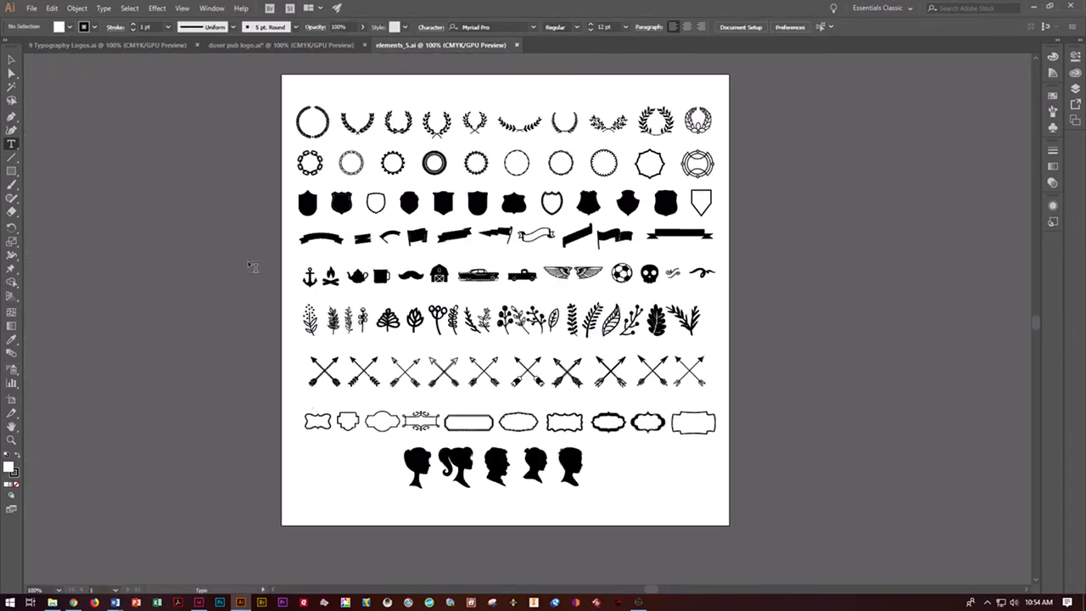
pyautogui.click(10, 60)
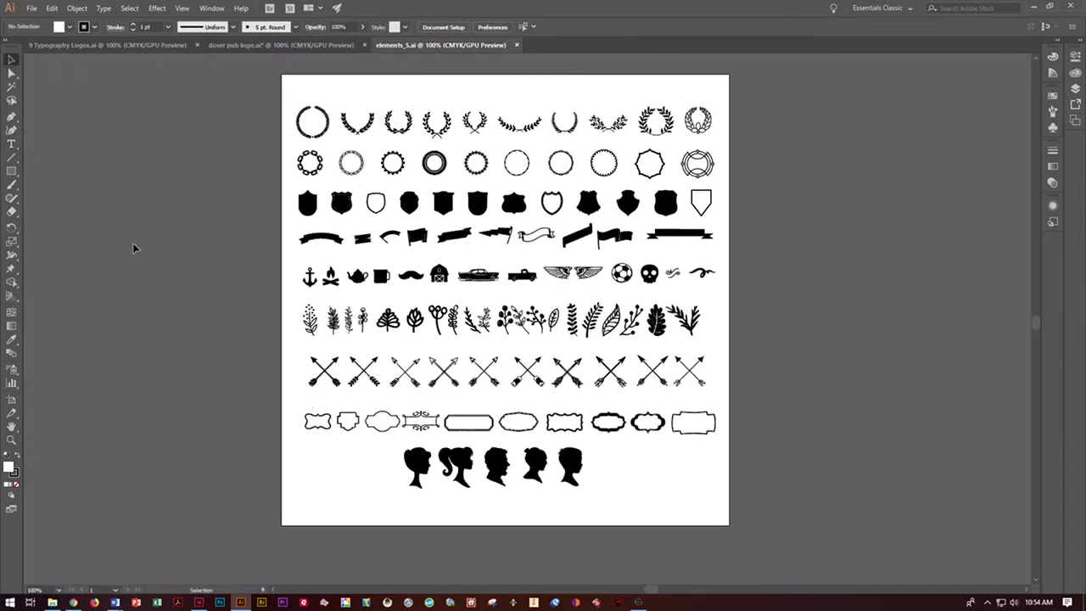
pyautogui.hotkey('ctrl', '+')
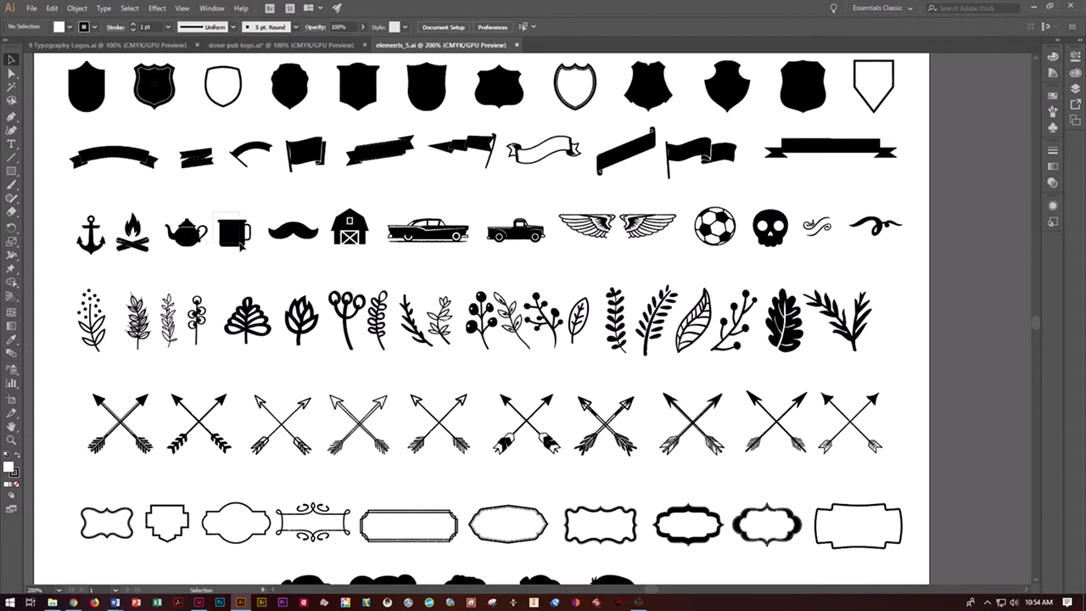
pyautogui.moveTo(219, 212); pyautogui.dragTo(257, 267)
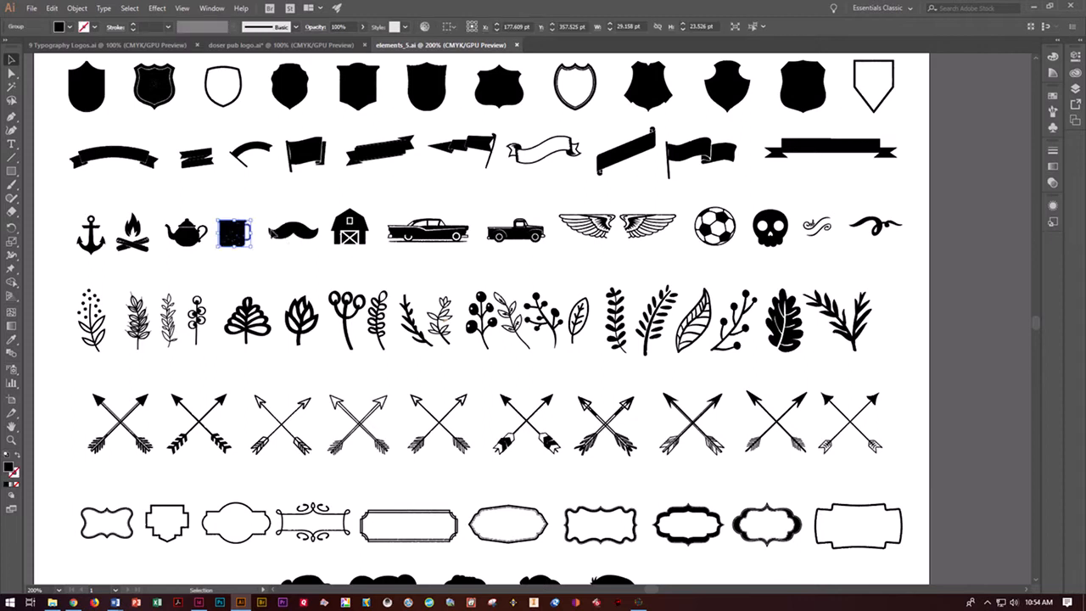
# - Paste the mug icon into the logo document and move it into the empty diamond
pyautogui.click(356, 44)
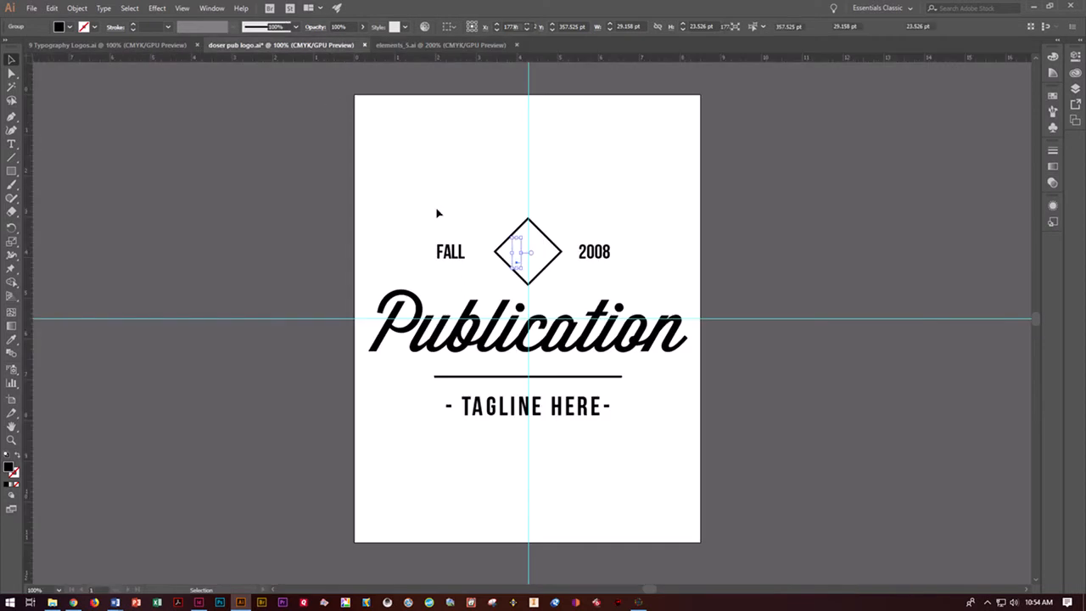
pyautogui.click(667, 208)
pyautogui.moveTo(528, 315); pyautogui.dragTo(527, 249)
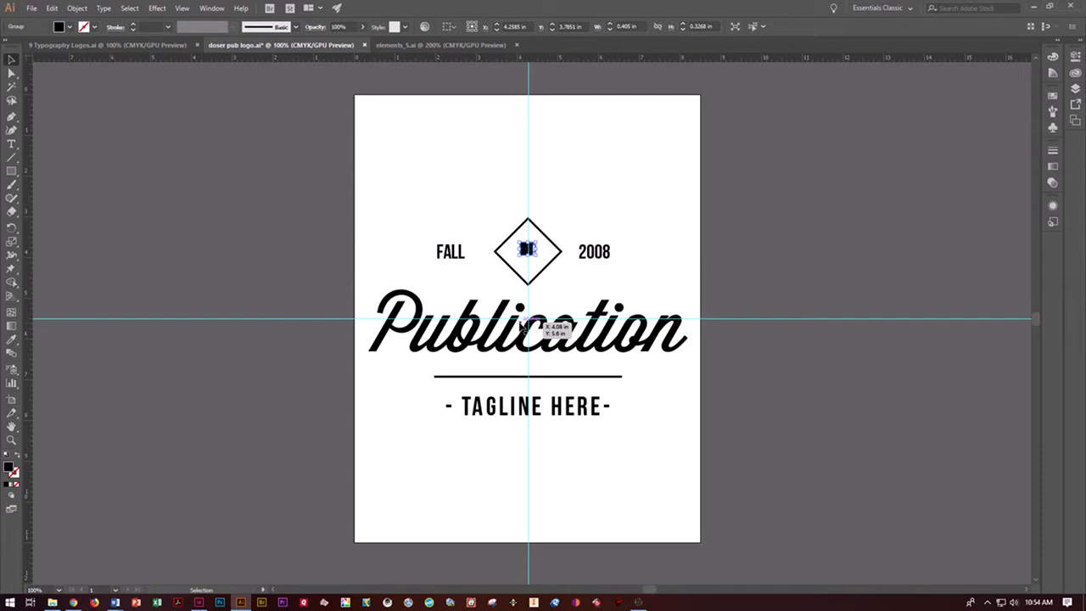
# - Enlarge the mug proportionally to about 0.82 in wide, nudge it to the centre of the diamond, and deselect it
pyautogui.moveTo(520, 254); pyautogui.dragTo(512, 273)
pyautogui.press('Down')
pyautogui.press('Down')
pyautogui.press('Down')
pyautogui.press('Right')
pyautogui.press('Right')
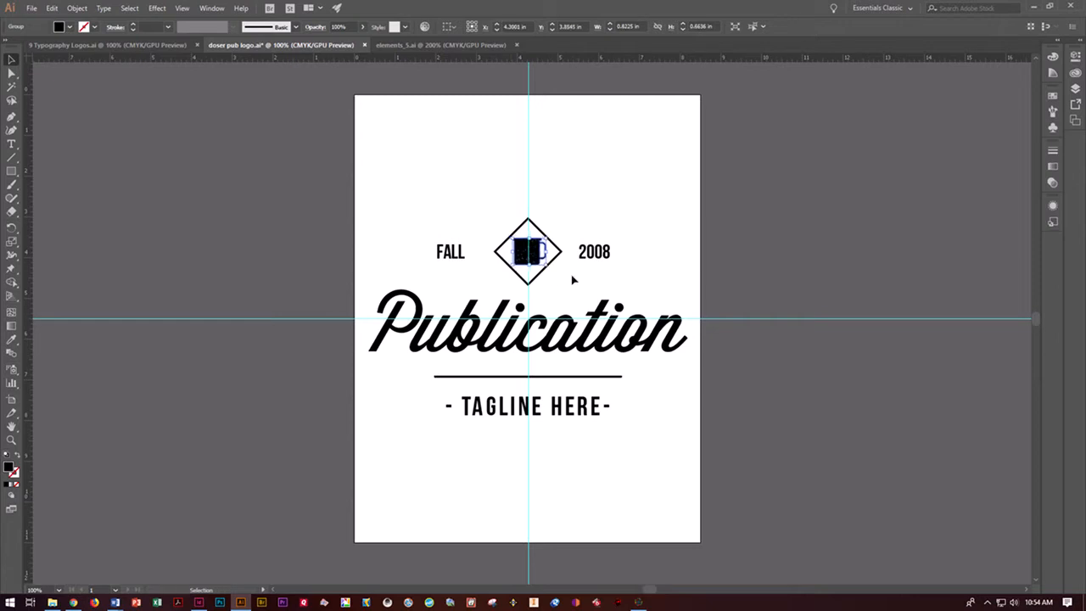
pyautogui.click(617, 276)
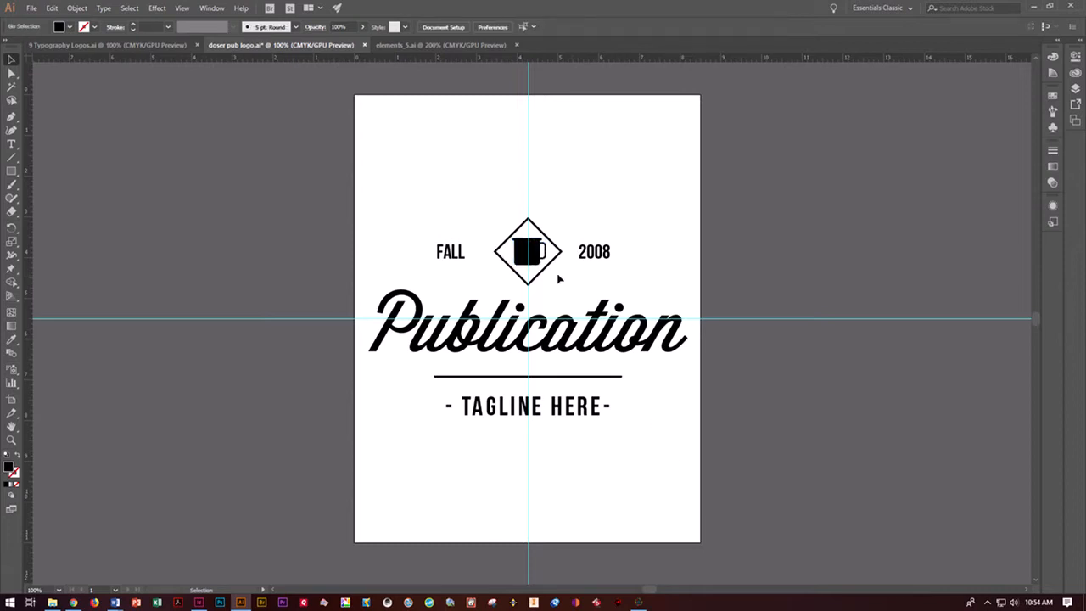
# - Give the mug icon inside the diamond a yellow fill and a black stroke
pyautogui.click(526, 253)
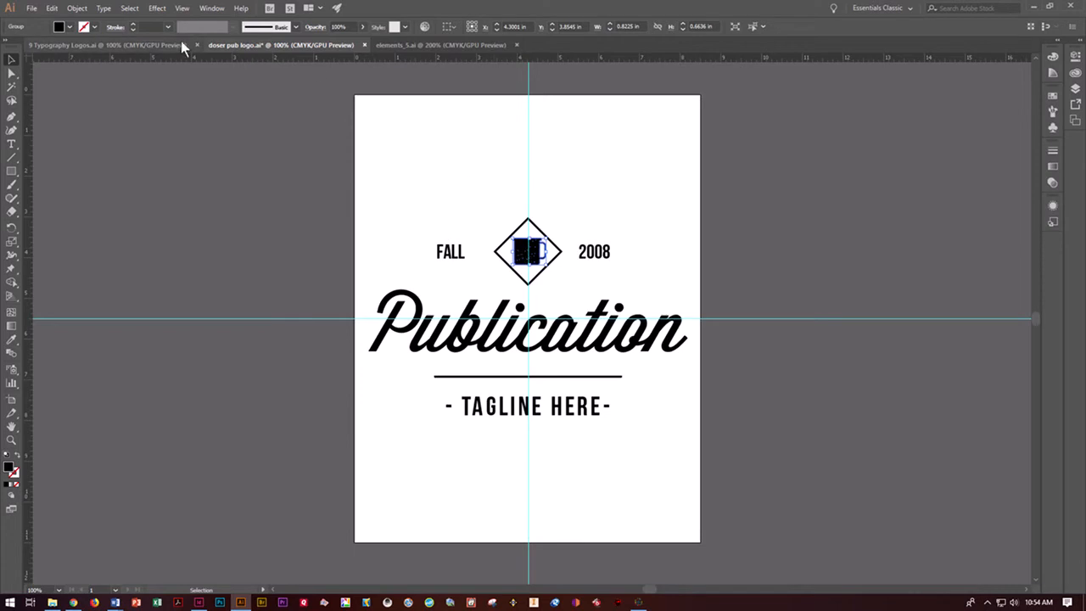
pyautogui.click(69, 28)
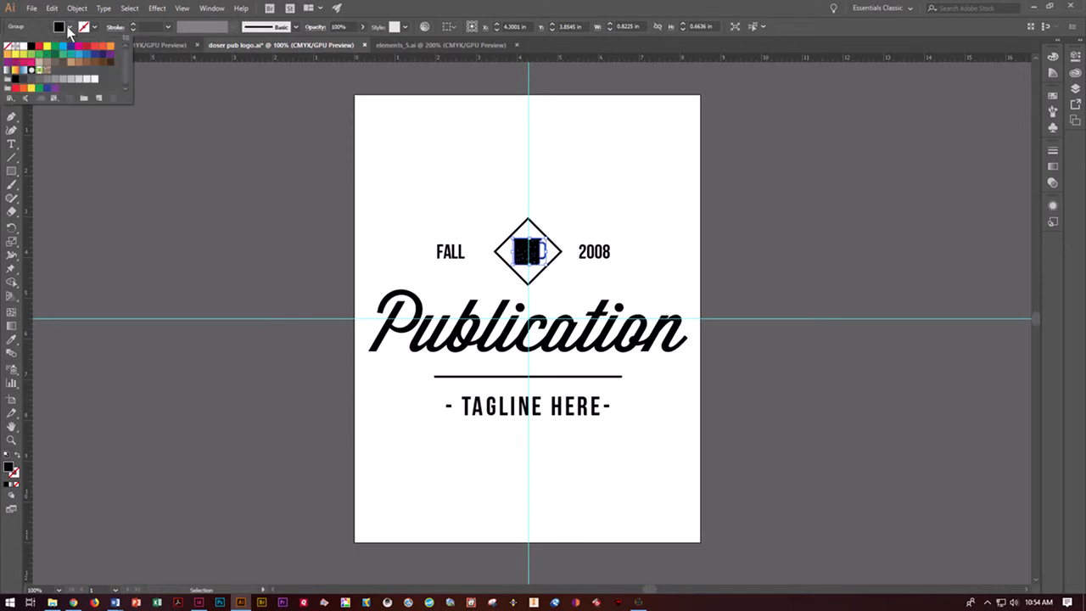
pyautogui.click(46, 47)
pyautogui.click(93, 29)
pyautogui.click(93, 29)
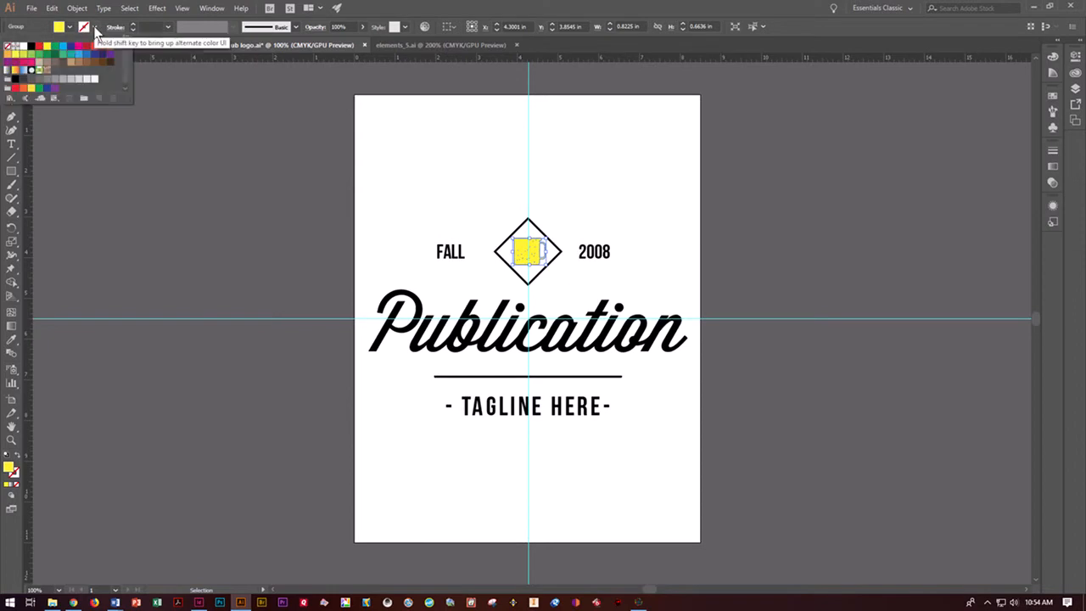
pyautogui.click(31, 47)
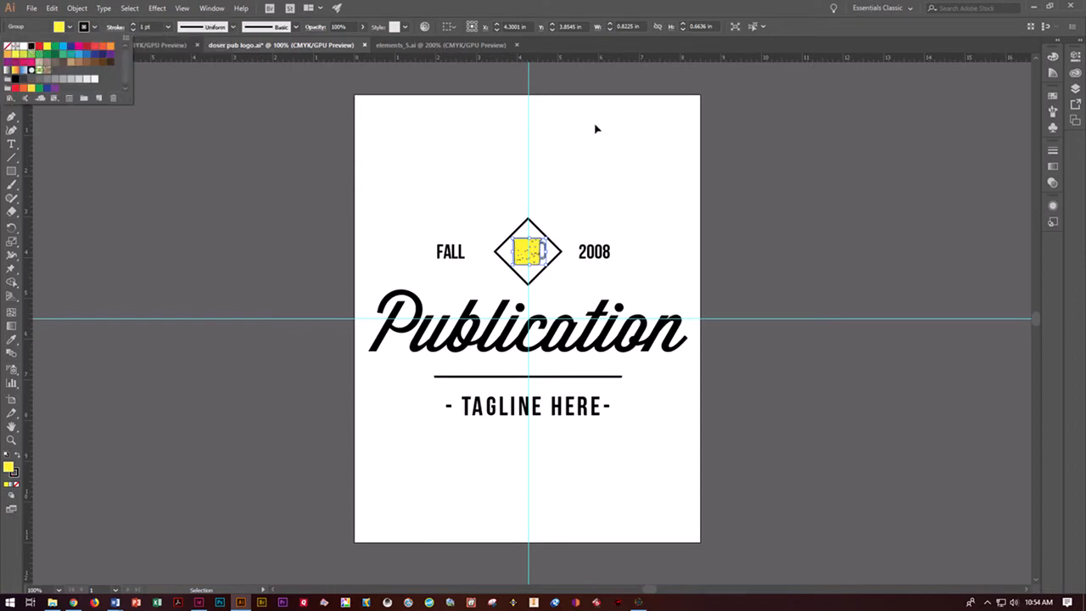
pyautogui.click(679, 251)
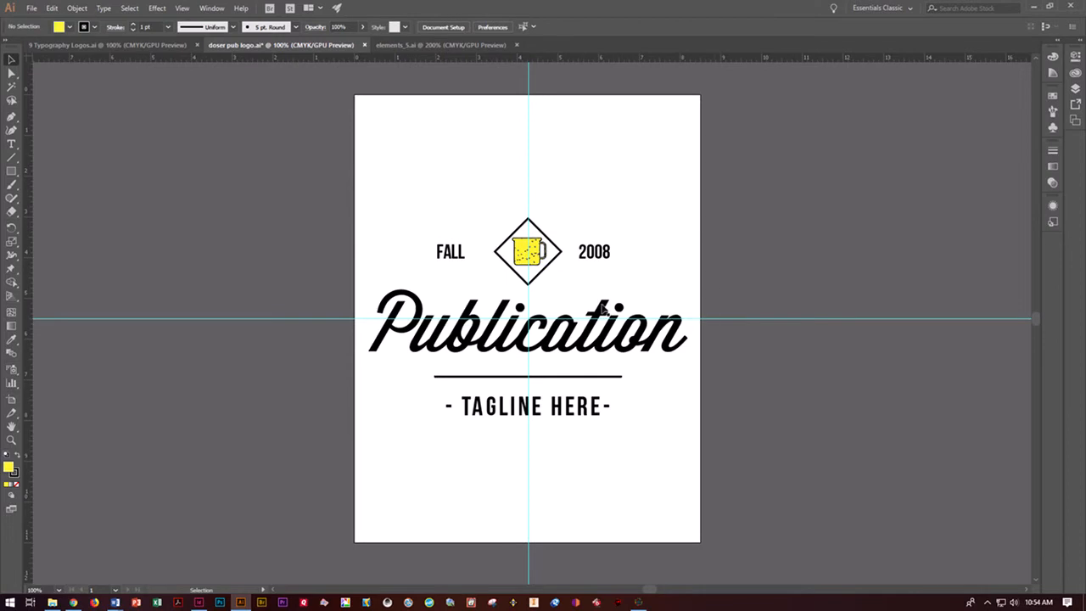
# - Recolour the "Publication" script text with the dark blue swatch and deselect it
pyautogui.click(434, 349)
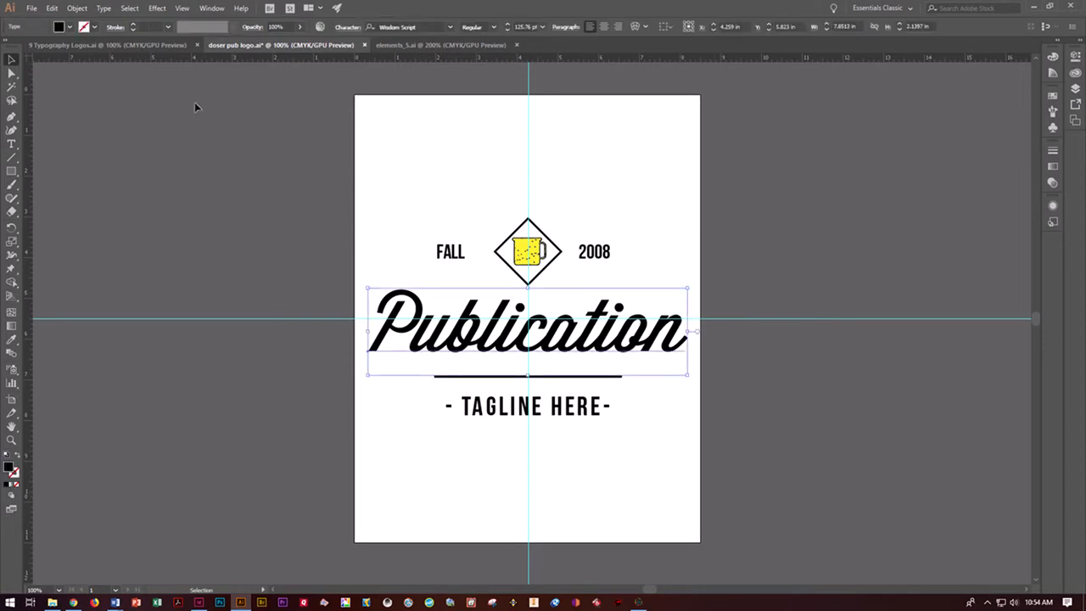
pyautogui.click(69, 28)
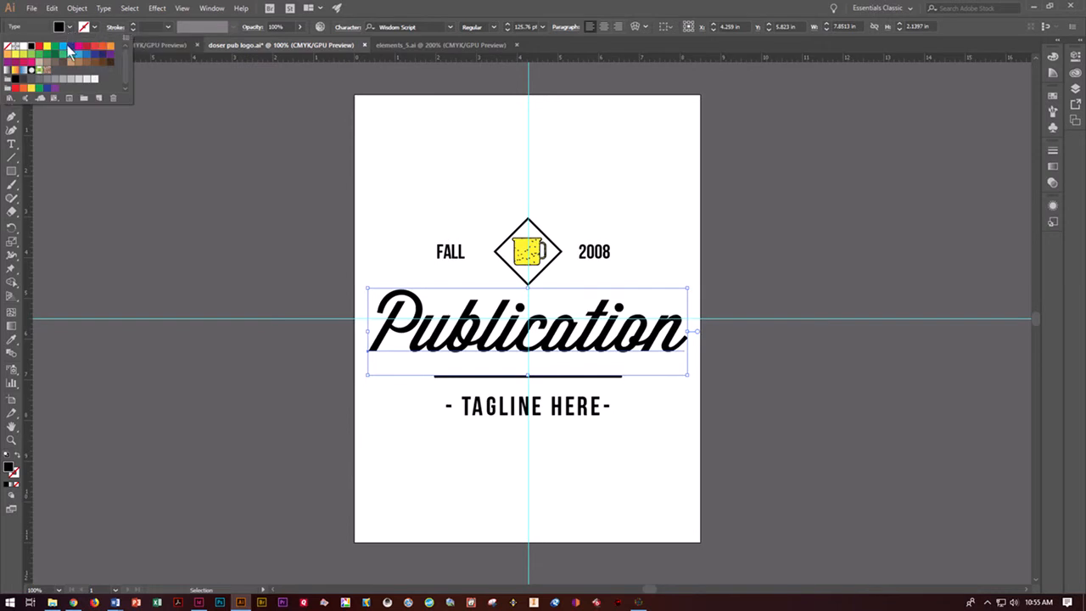
pyautogui.click(71, 45)
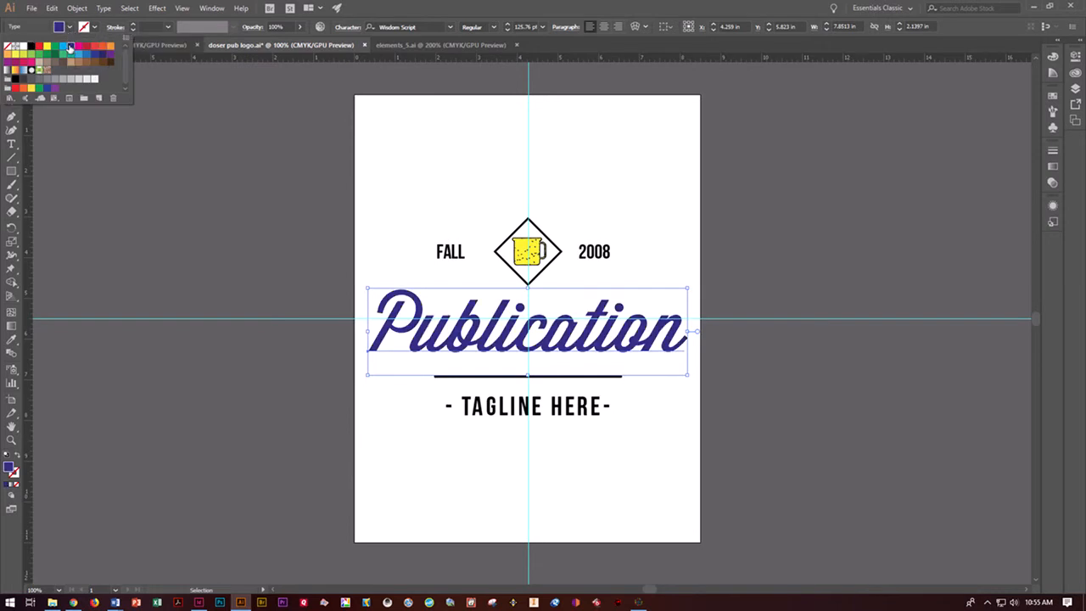
pyautogui.click(678, 458)
pyautogui.click(743, 257)
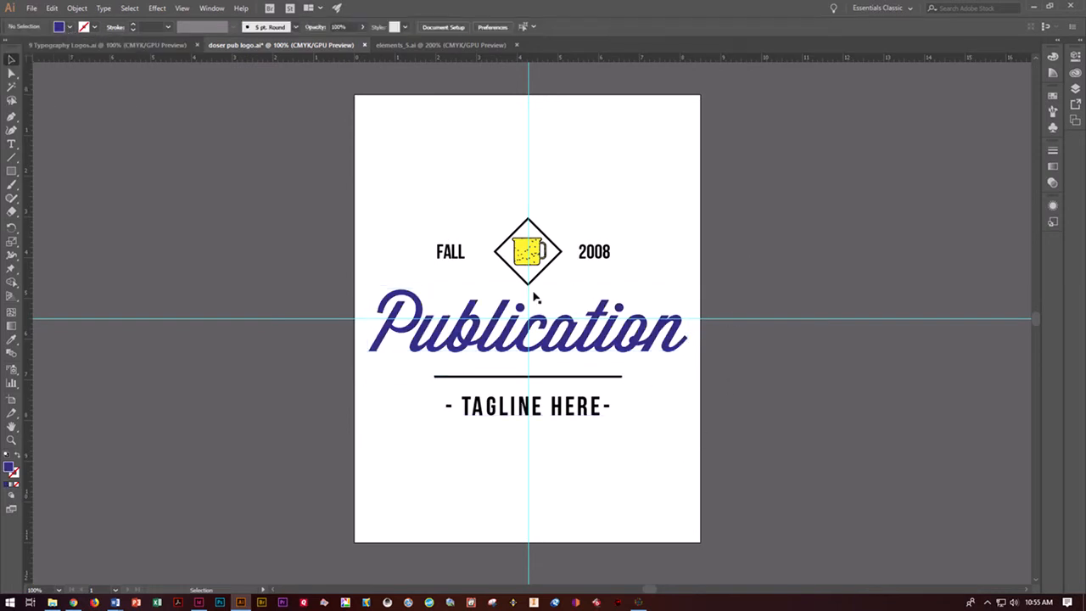
# - Fill the diamond behind the mug with the same dark blue as the "Publication" text
pyautogui.click(505, 263)
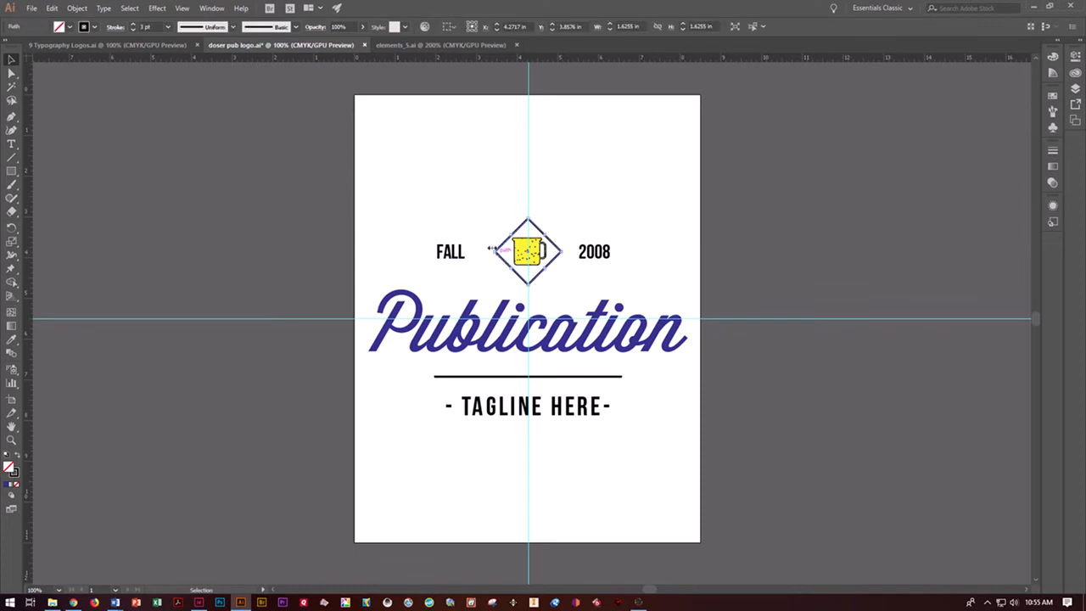
pyautogui.click(68, 26)
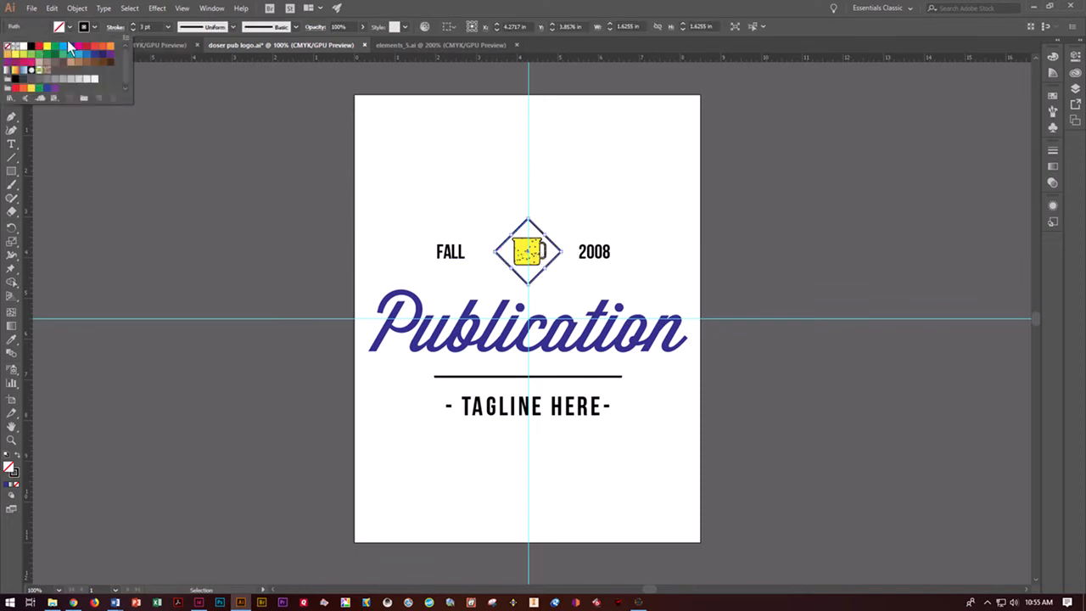
pyautogui.click(78, 47)
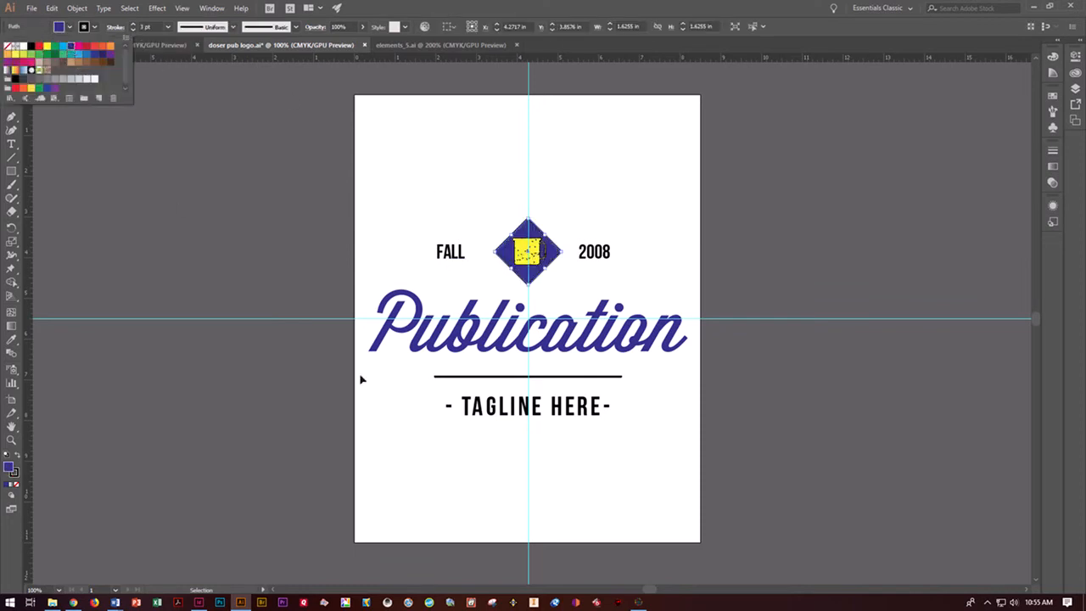
pyautogui.click(454, 480)
pyautogui.click(680, 327)
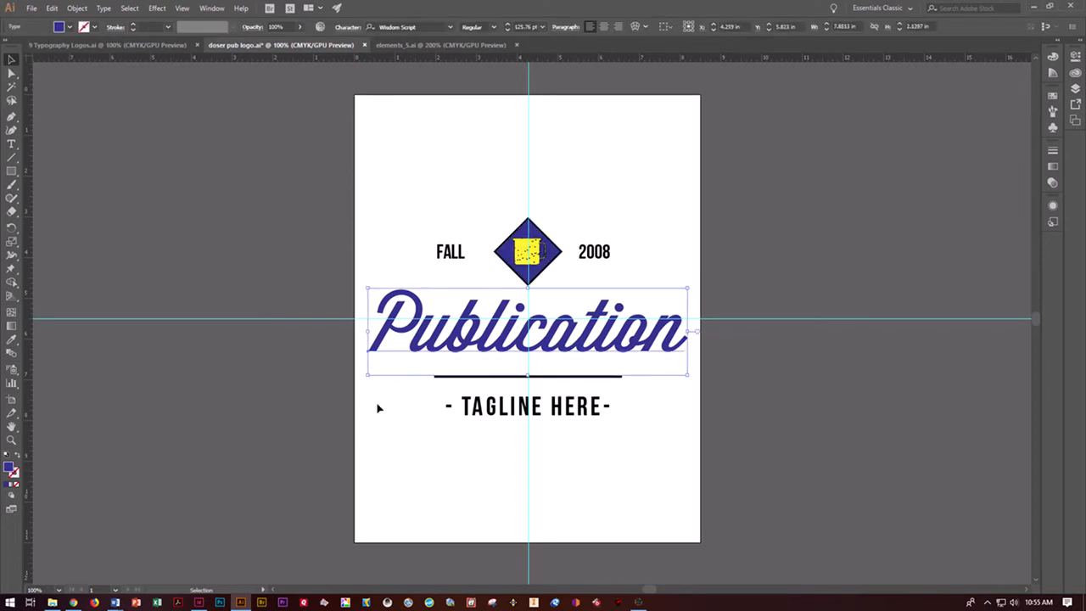
pyautogui.click(762, 467)
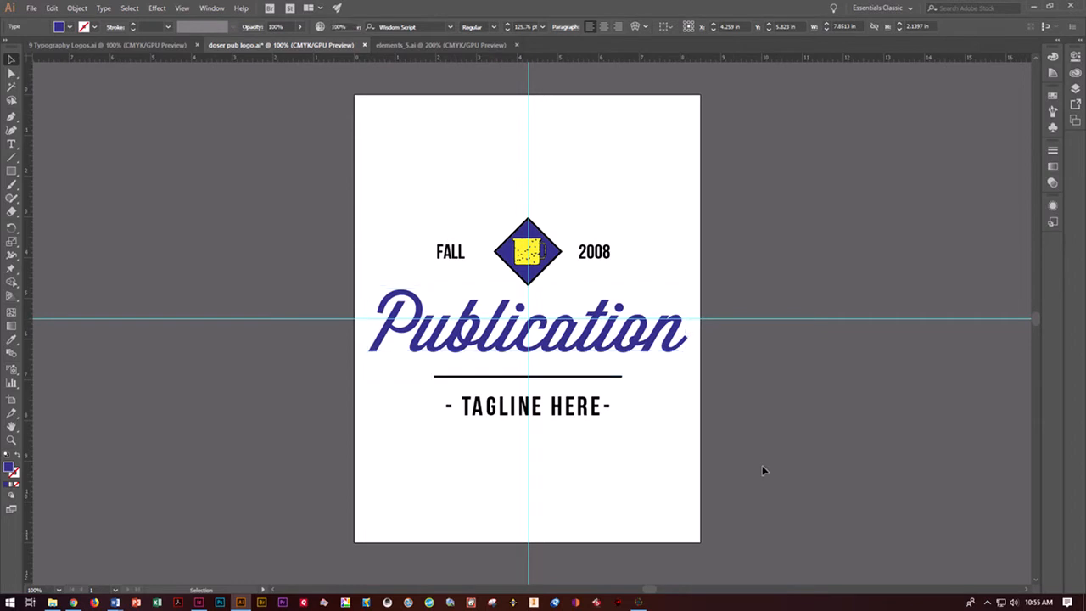
# - Change the year beside the diamond to 2018
pyautogui.click(11, 144)
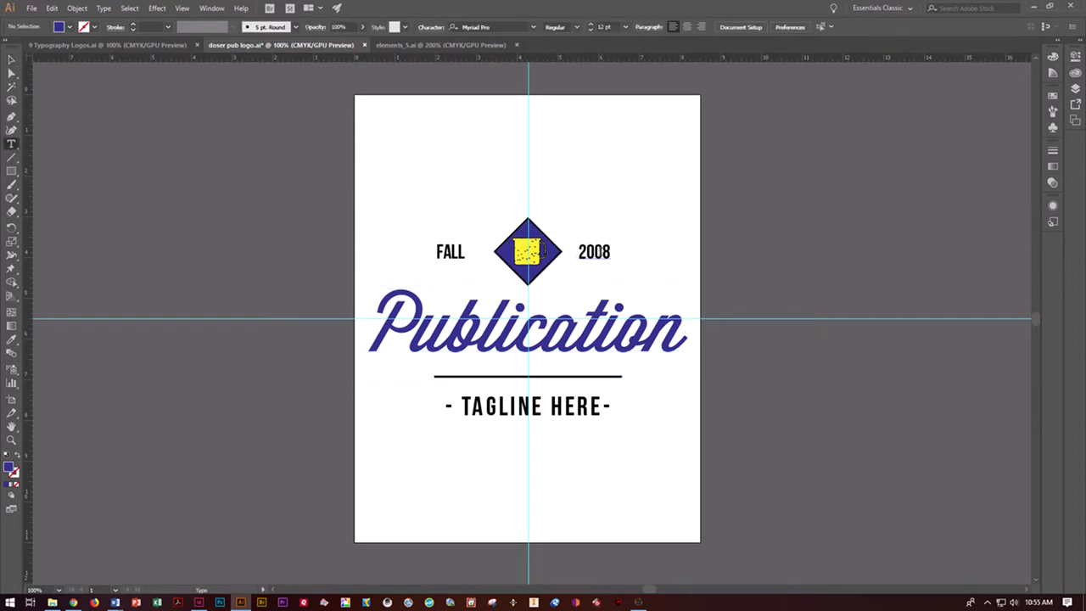
pyautogui.click(618, 262)
pyautogui.press('BackSpace')
pyautogui.write('1')
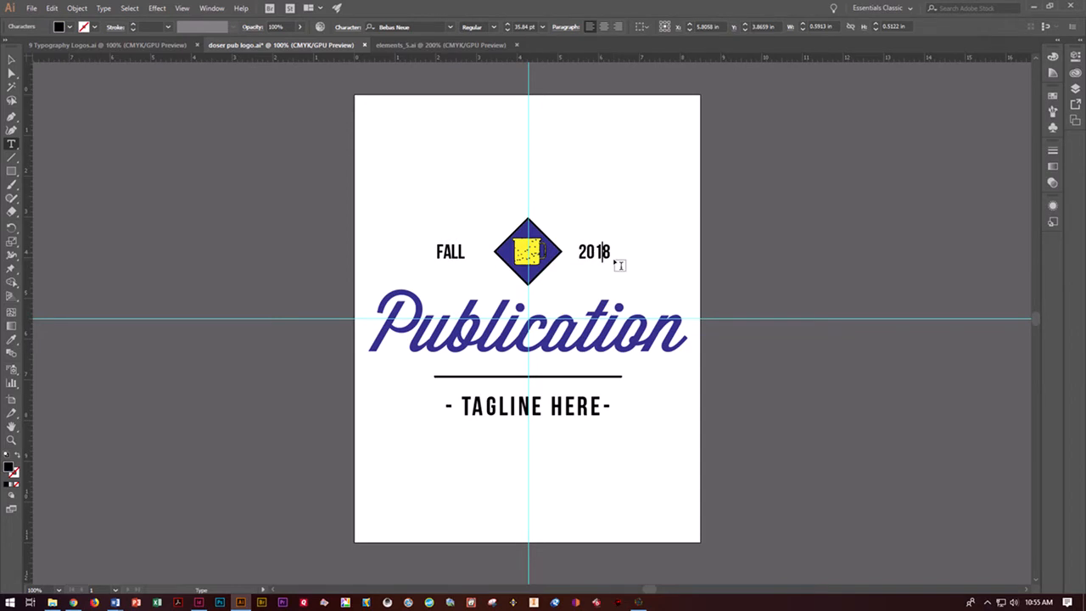
pyautogui.keyDown('ctrl'); pyautogui.click(770, 412); pyautogui.keyUp('ctrl')
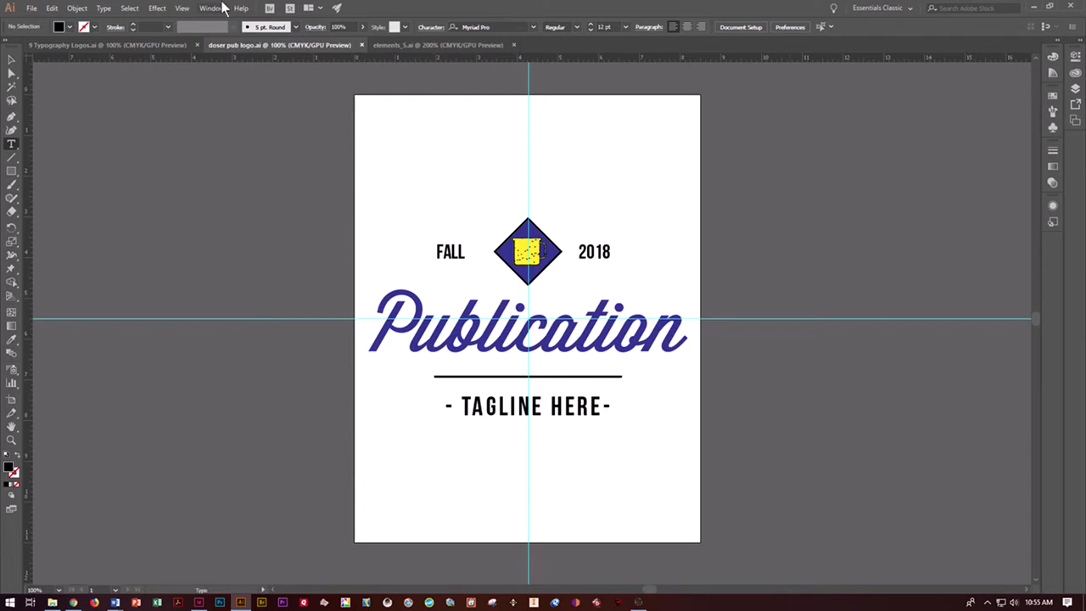
# - Fit the artboard to the artwork bounds and save the logo document
pyautogui.click(81, 11)
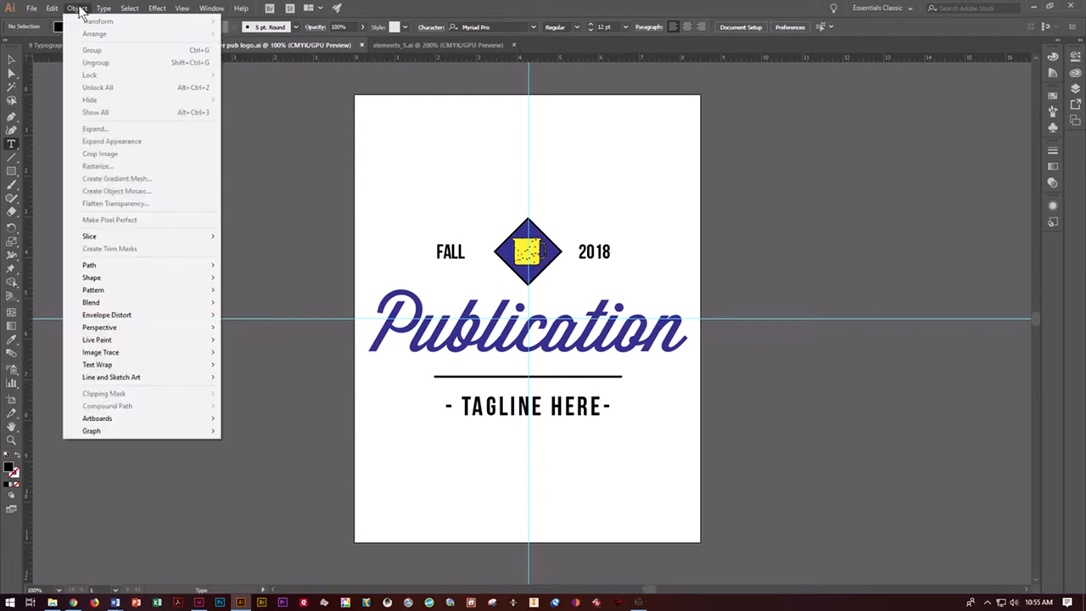
pyautogui.moveTo(145, 416)
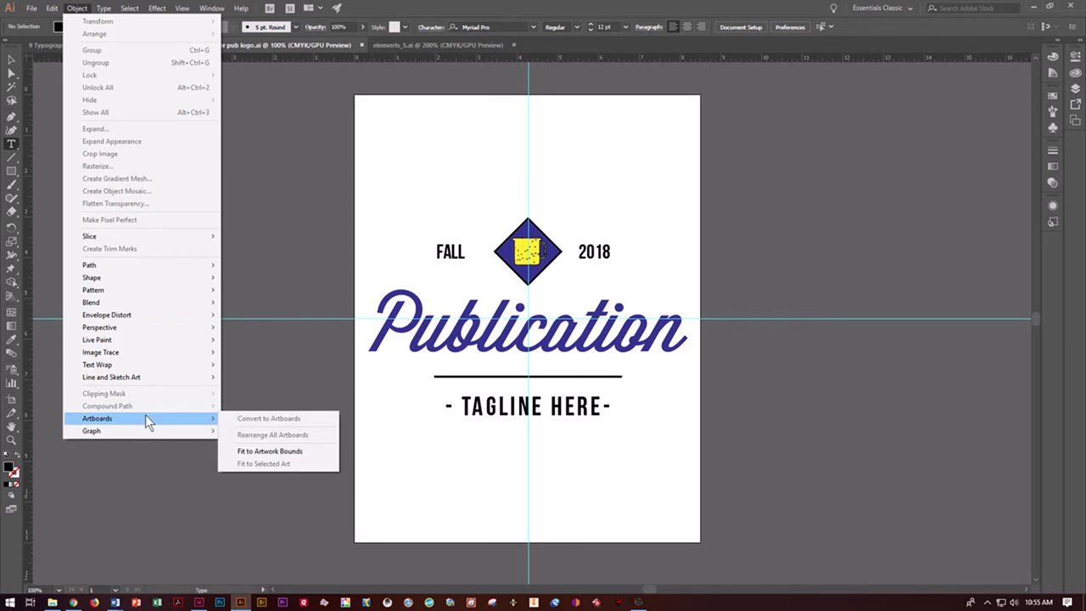
pyautogui.click(271, 451)
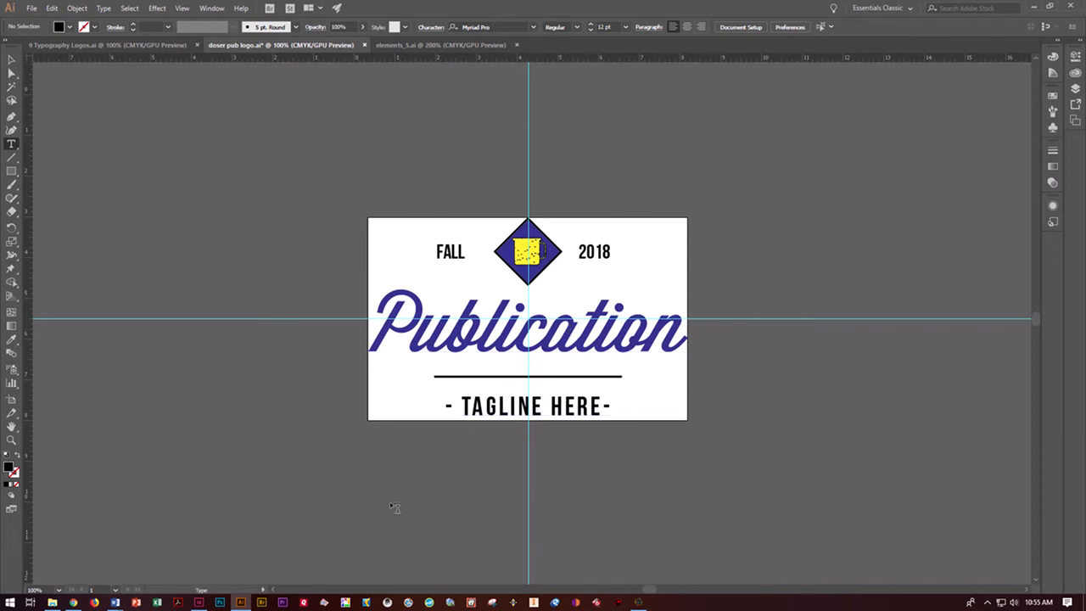
pyautogui.press('v')
pyautogui.hotkey('ctrl', 's')
pyautogui.press('t')
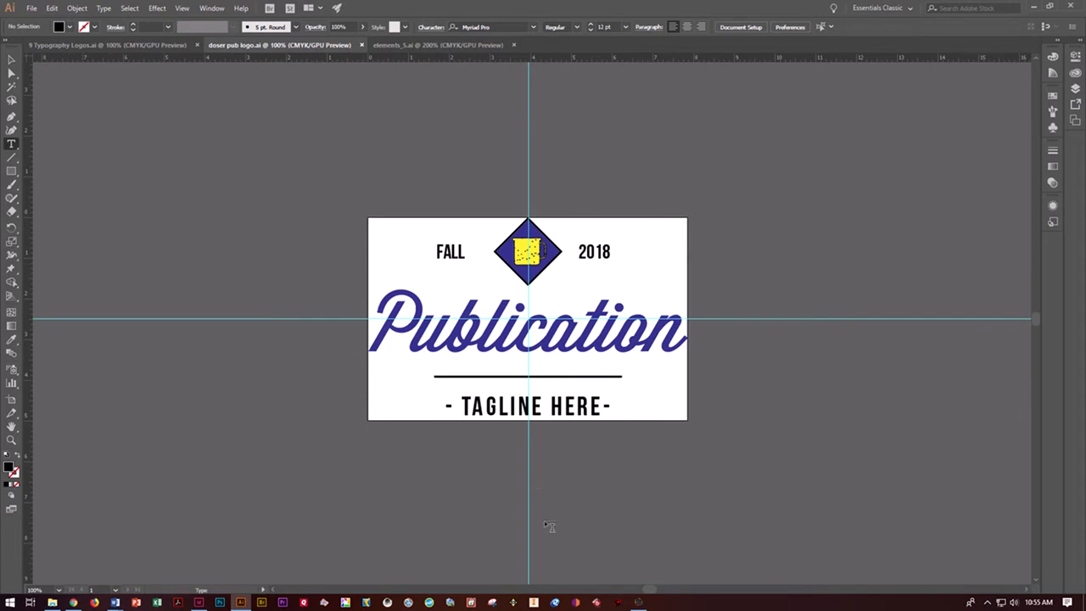
# - Switch to InDesign, place doser pub logo.ai in the large upper frame of logo placement sample.indd and fit the logo proportionally inside it
pyautogui.moveTo(241, 603)
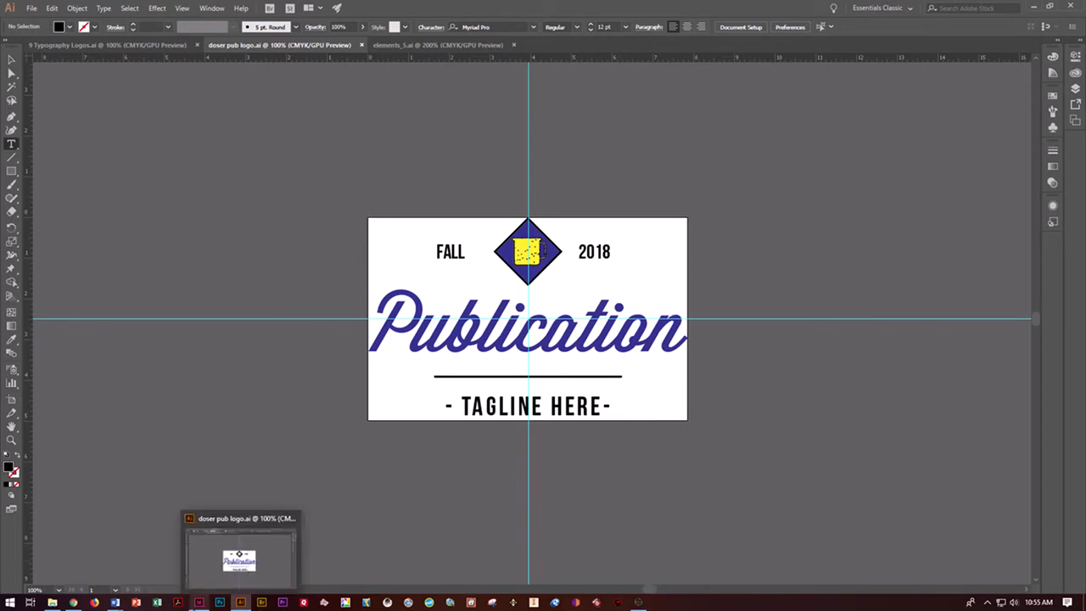
pyautogui.click(199, 603)
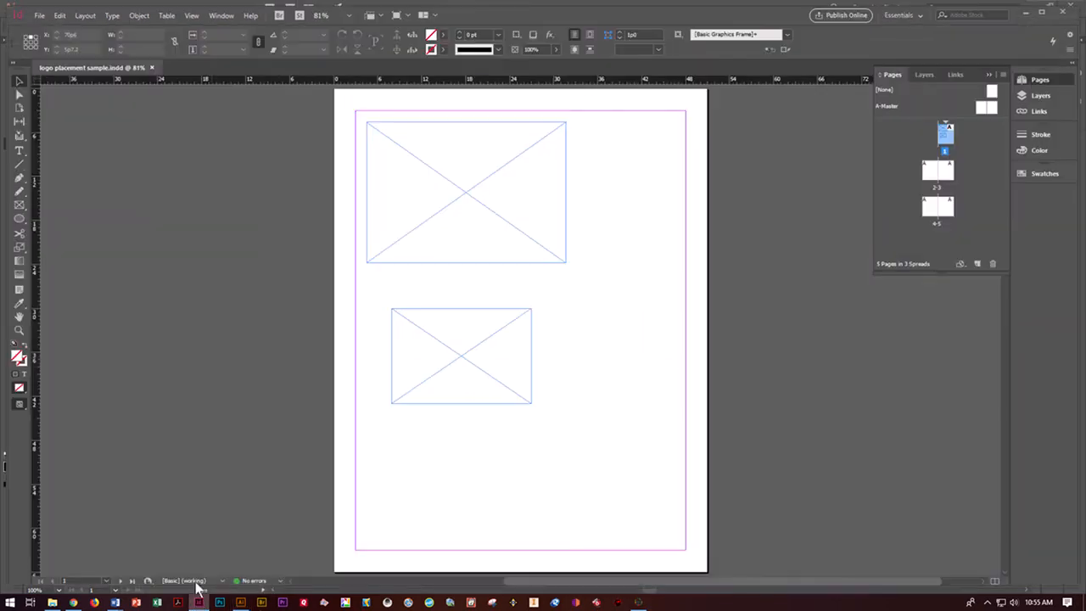
pyautogui.click(414, 243)
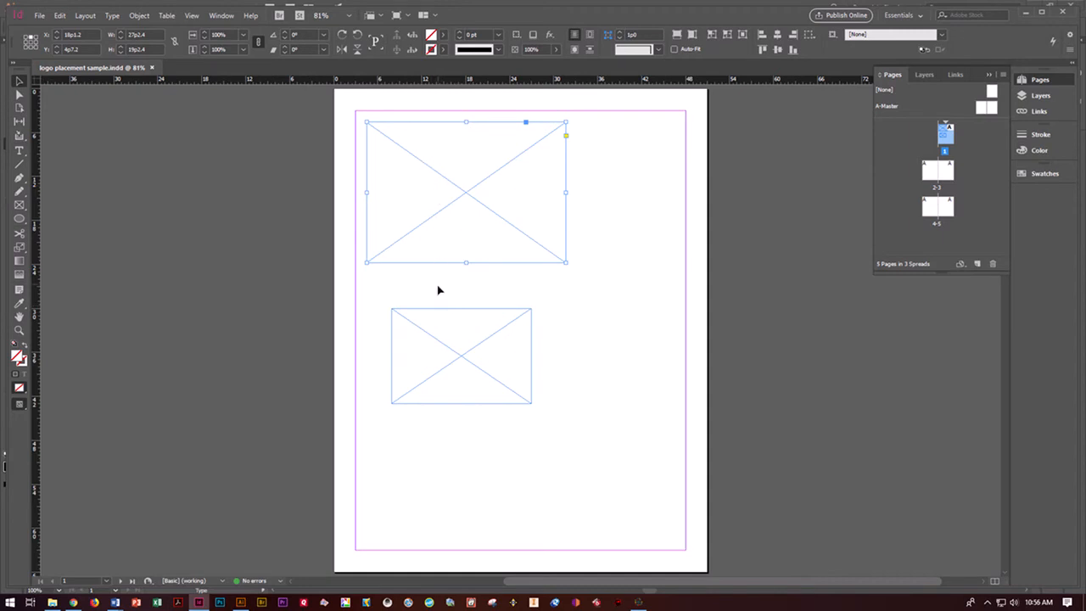
pyautogui.click(39, 15)
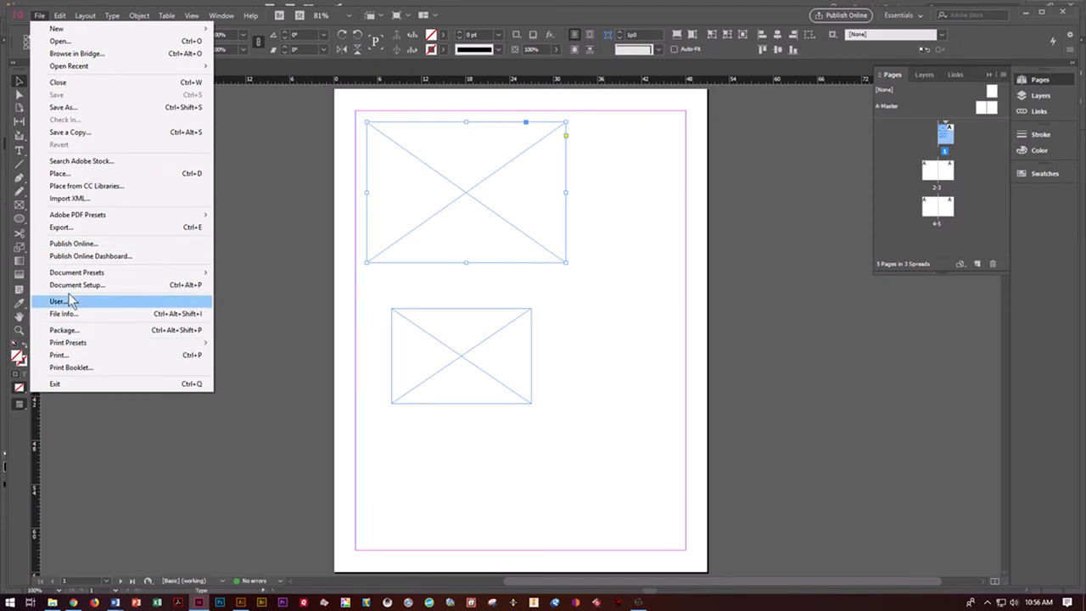
pyautogui.click(82, 175)
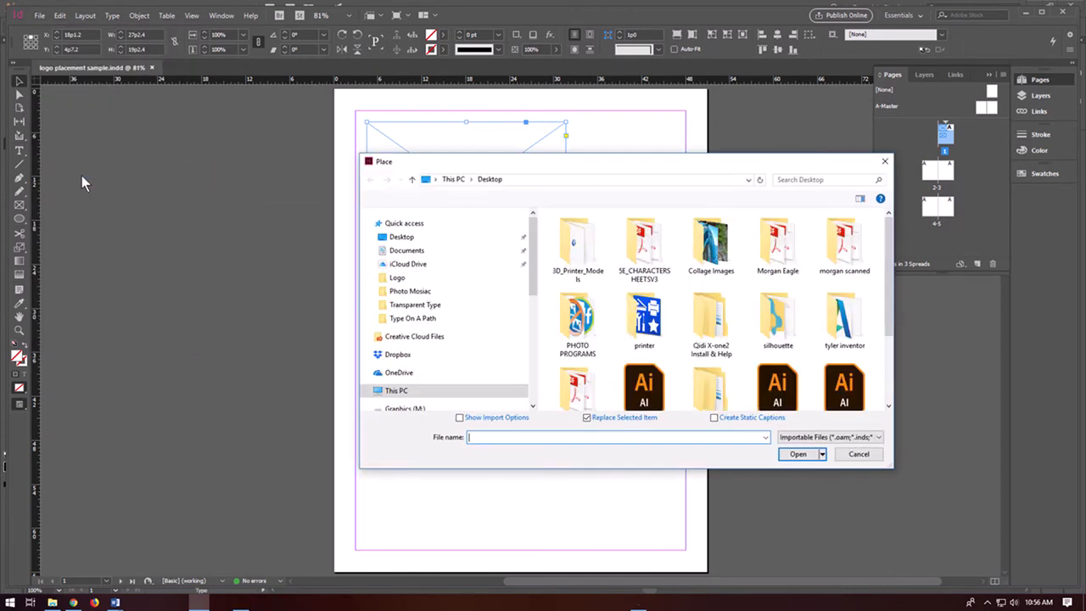
pyautogui.scroll(-1, 851, 337)
pyautogui.scroll(-1, 852, 337)
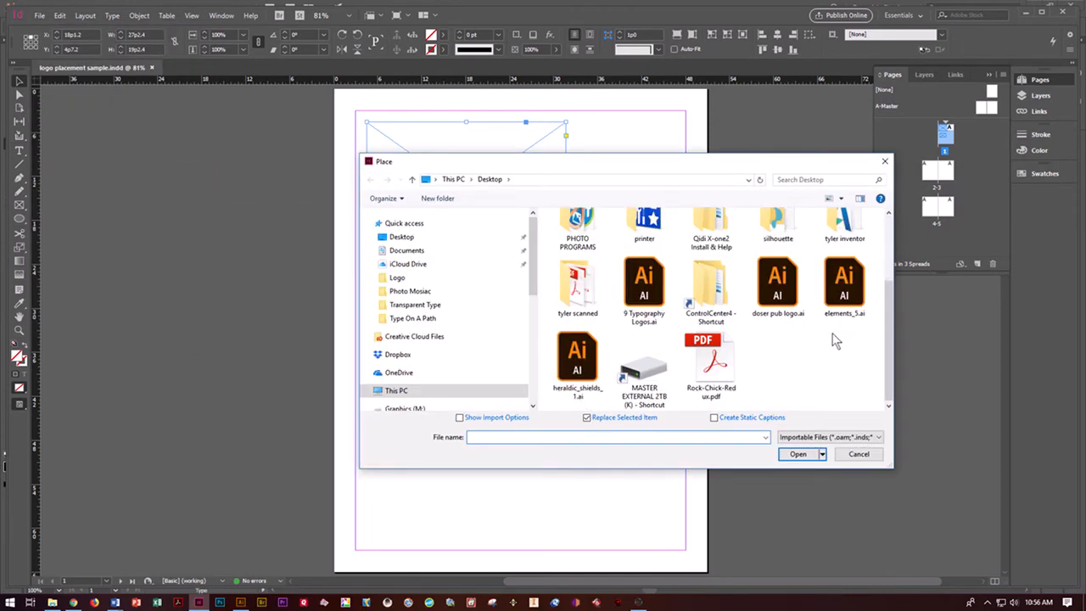
pyautogui.click(779, 293)
pyautogui.click(793, 455)
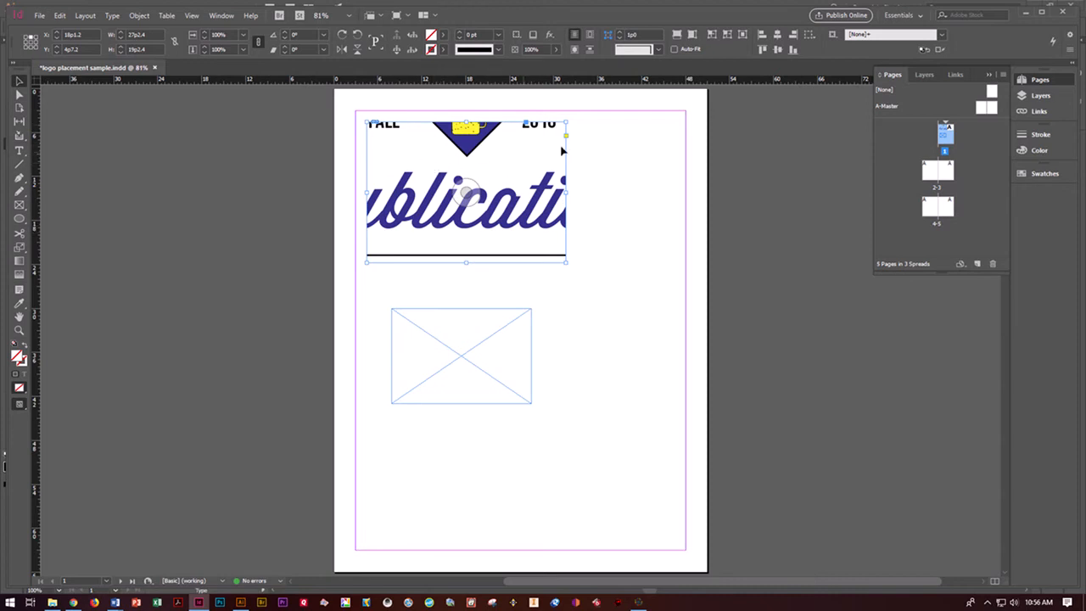
pyautogui.click(677, 35)
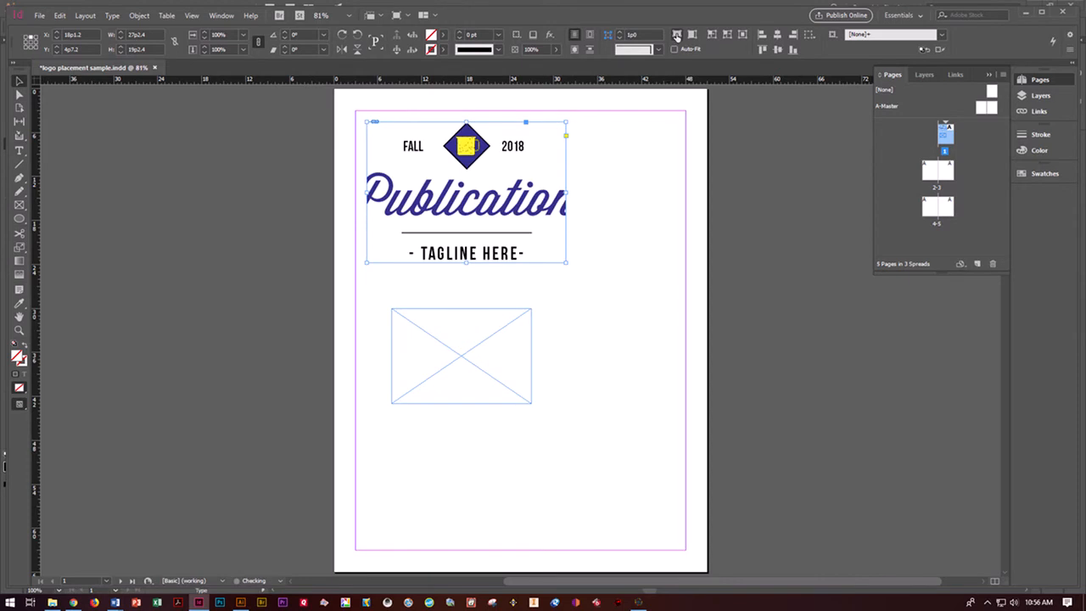
pyautogui.click(693, 36)
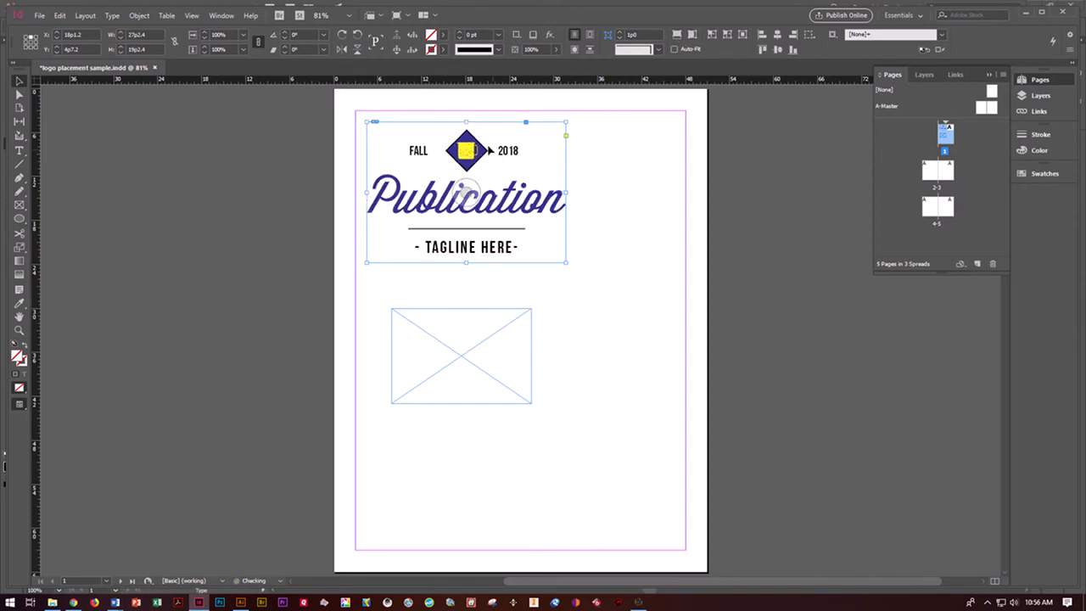
# - Place doser pub logo.ai in the smaller lower frame with Auto-Fit turned on, and fit the content proportionally
pyautogui.click(509, 322)
pyautogui.click(690, 51)
pyautogui.click(39, 15)
pyautogui.click(60, 173)
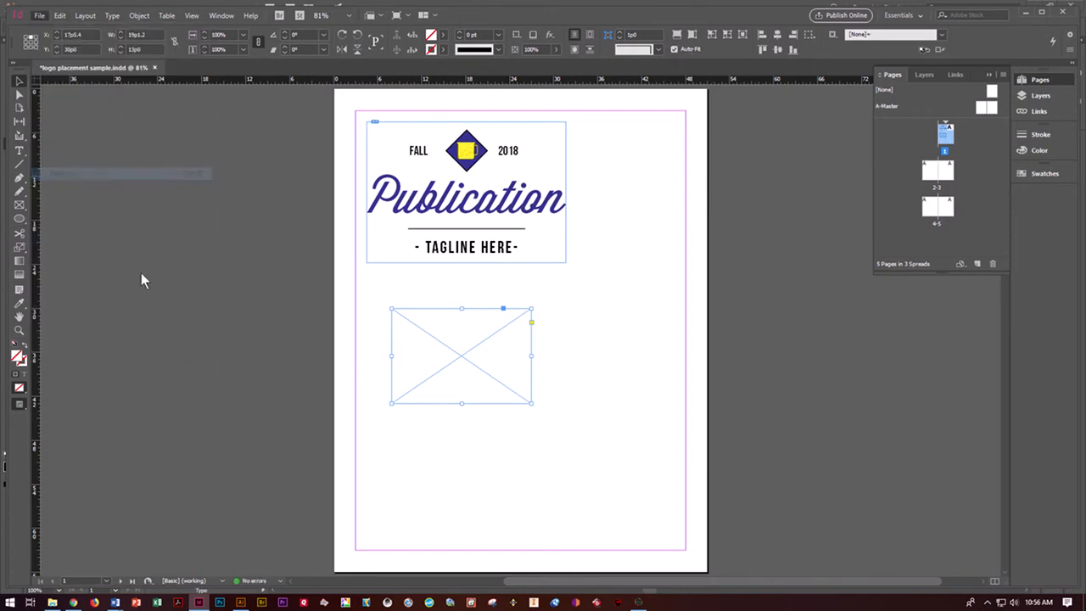
pyautogui.scroll(-1, 750, 402)
pyautogui.click(777, 382)
pyautogui.click(796, 454)
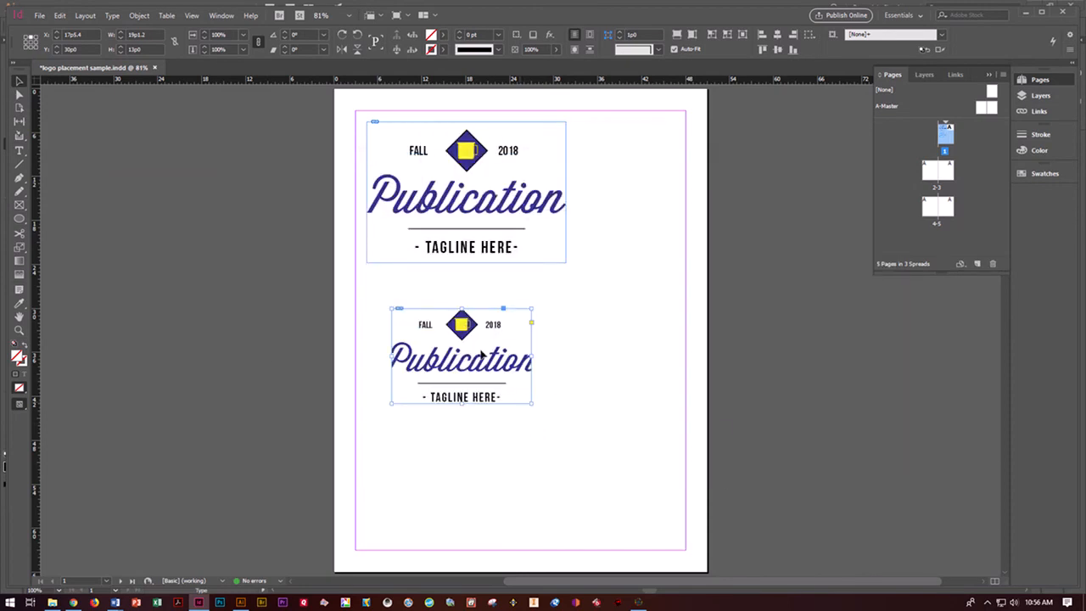
pyautogui.click(691, 35)
pyautogui.click(639, 366)
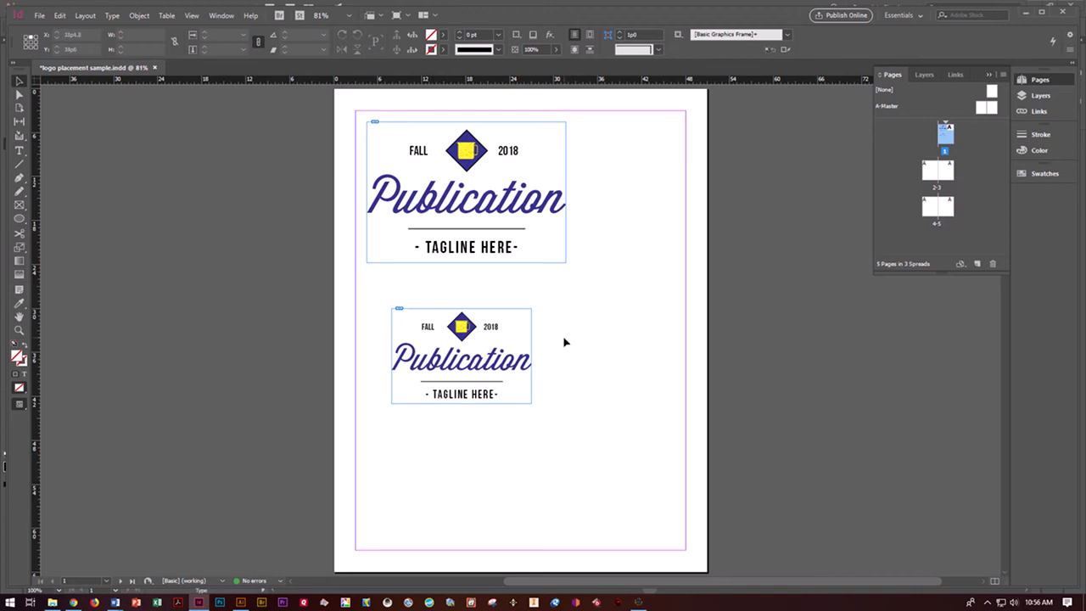
# - Fill the upper logo frame's background with the cyan swatch C=100 M=0 Y=0 K=0 and deselect the frame
pyautogui.click(548, 253)
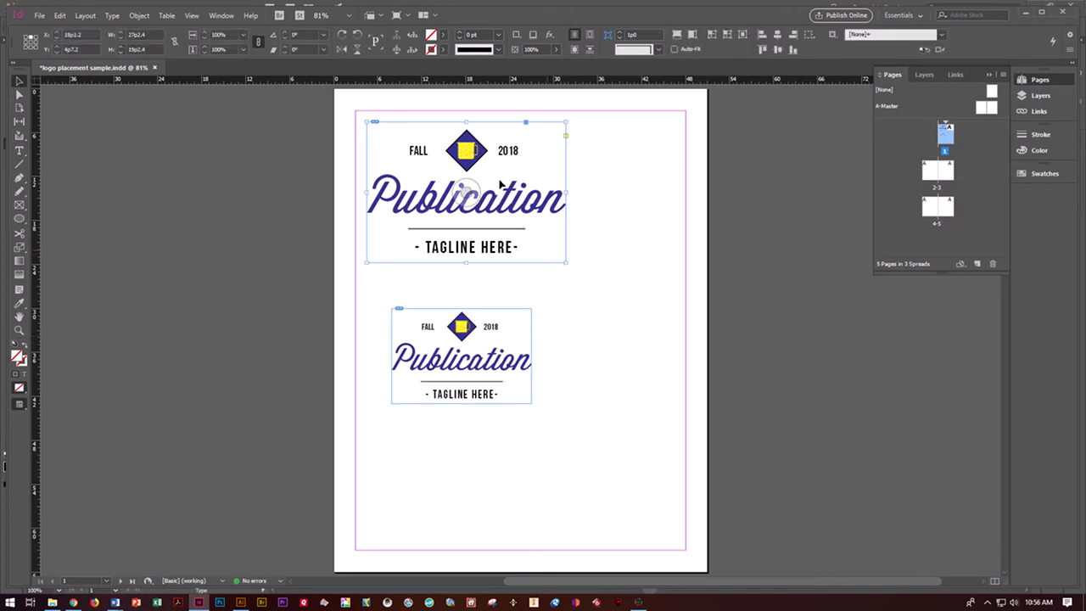
pyautogui.click(442, 34)
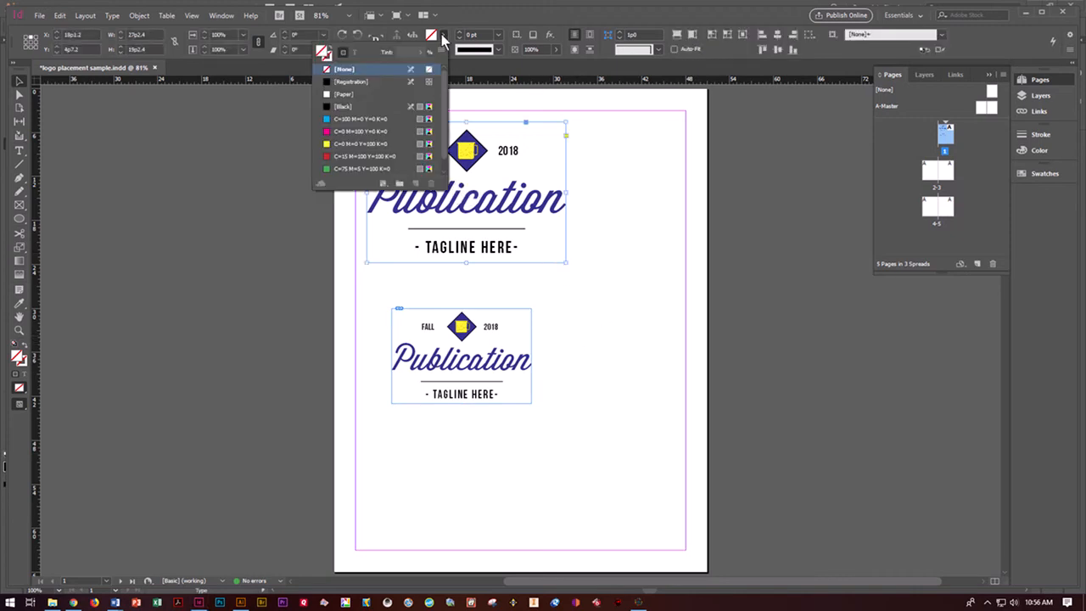
pyautogui.click(339, 122)
pyautogui.click(644, 335)
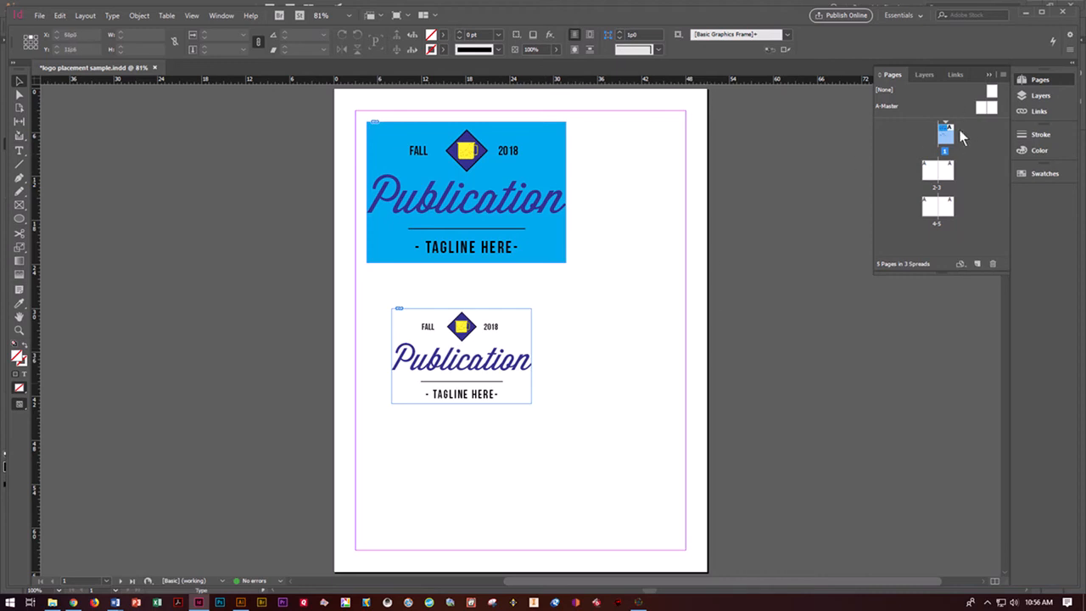
# - Open the A-Master spread and select the small empty frame below the bottom margin of its left page
pyautogui.doubleClick(984, 107)
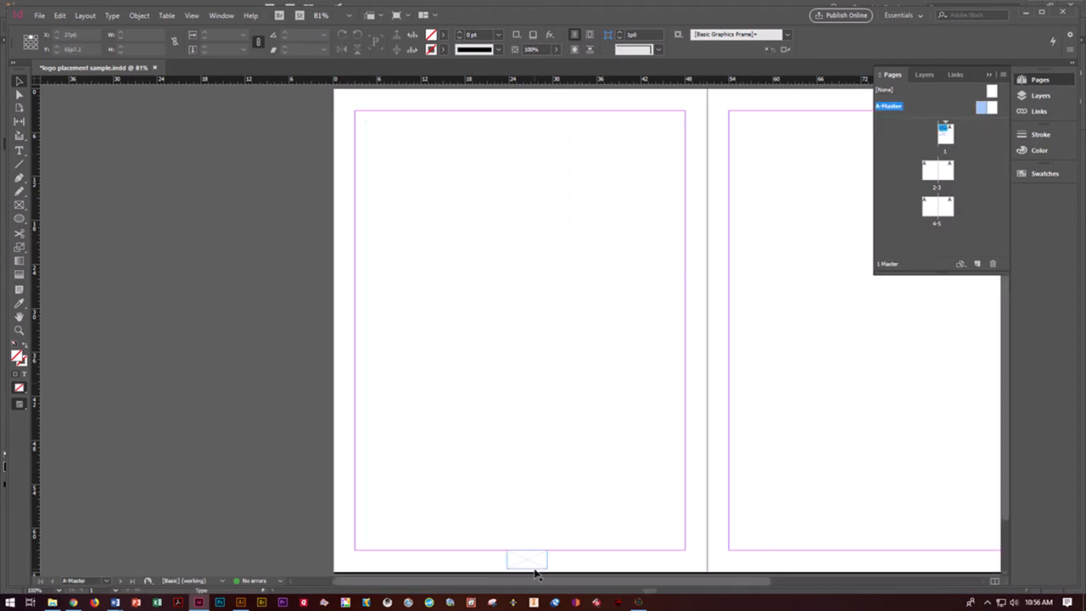
pyautogui.hotkey('ctrl', '=')
pyautogui.hotkey('ctrl', '=')
pyautogui.hotkey('ctrl', '=')
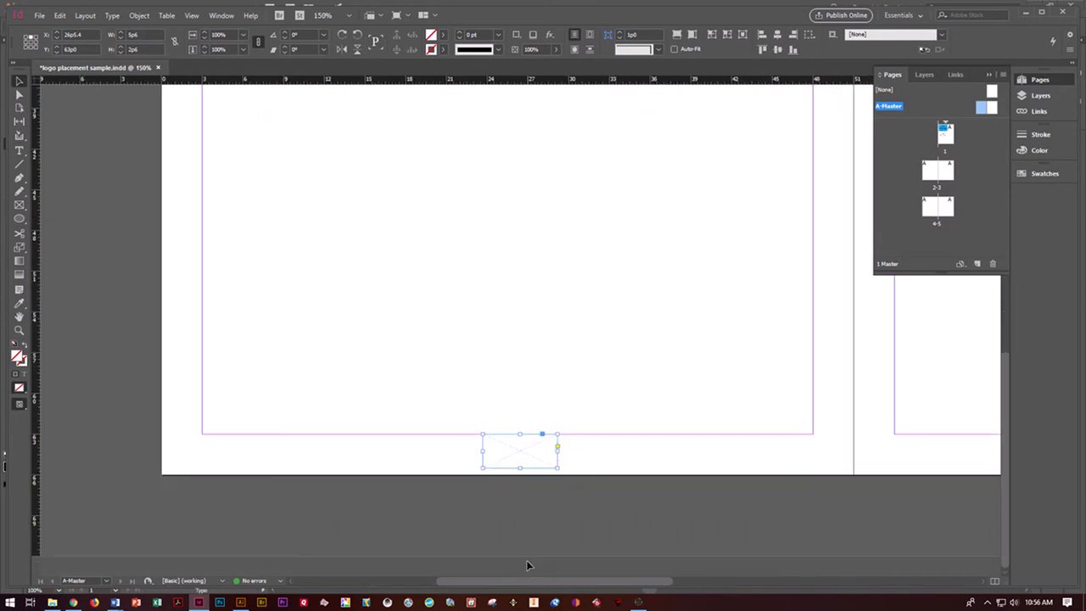
pyautogui.click(39, 15)
pyautogui.click(71, 175)
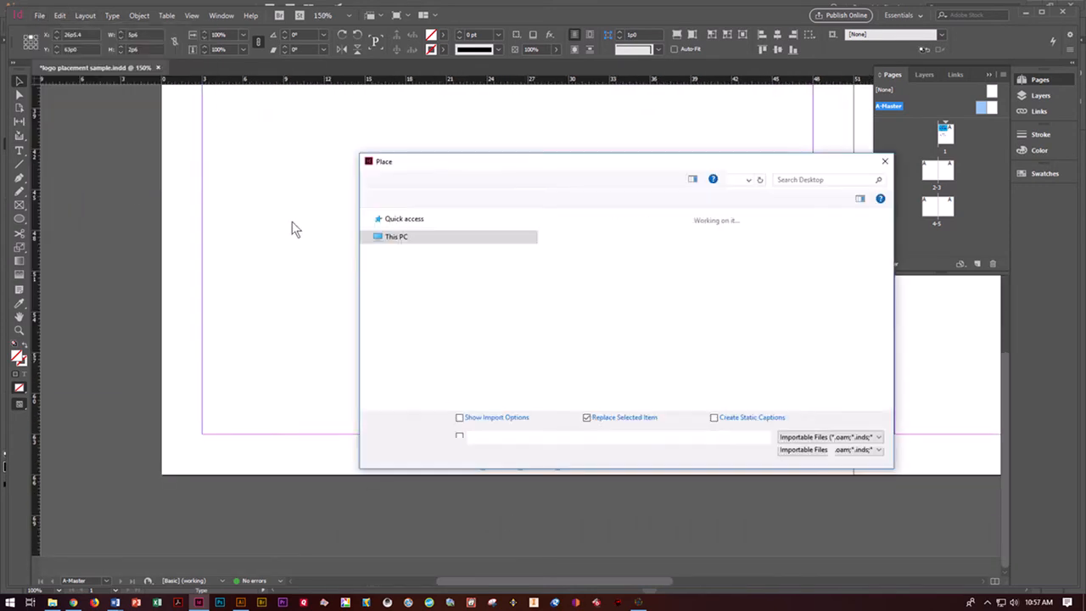
pyautogui.scroll(-1, 667, 380)
pyautogui.click(778, 367)
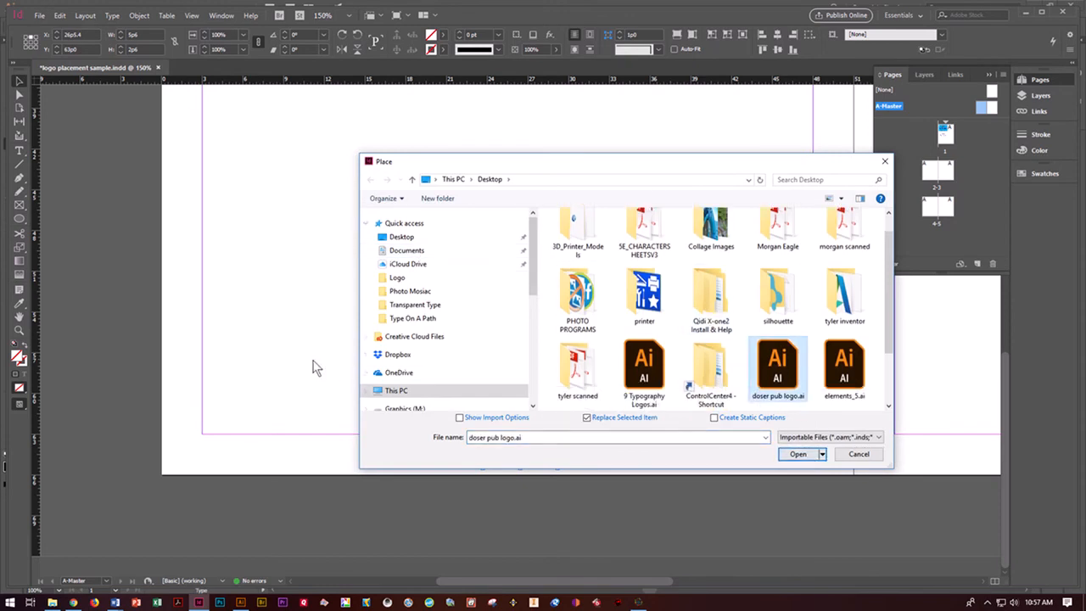
pyautogui.click(859, 455)
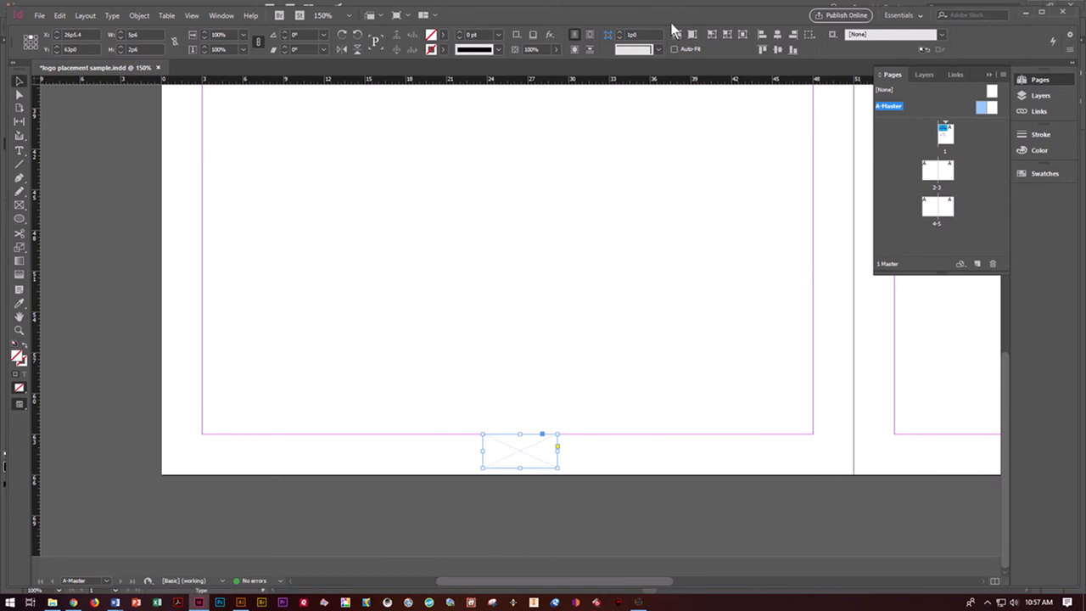
# - Place doser pub logo.ai in the master's footer frame with Auto-Fit turned on, fit it proportionally, and open the 4-5 spread
pyautogui.click(39, 16)
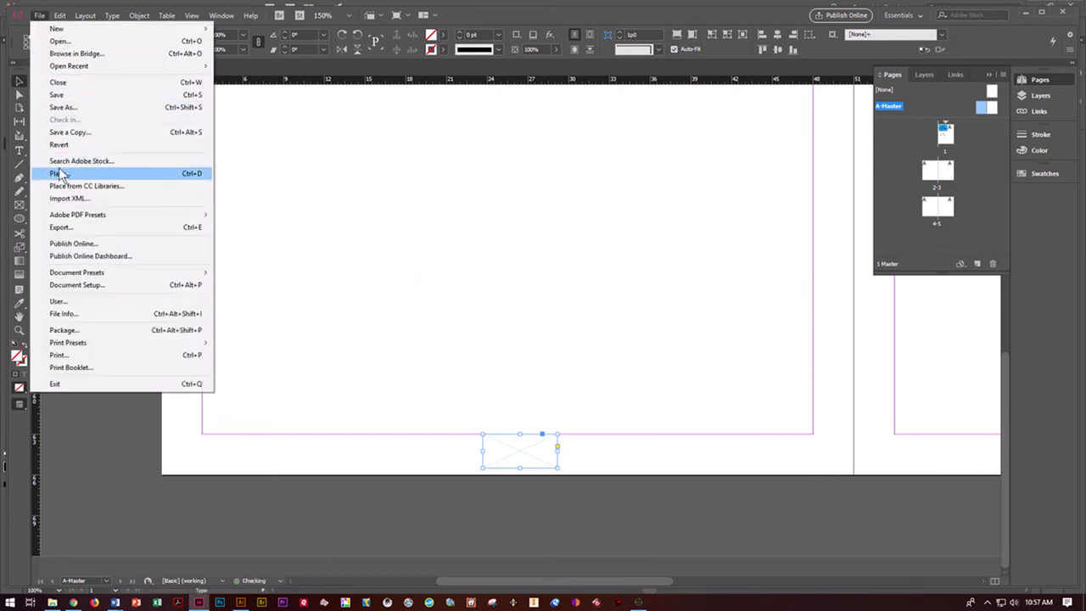
pyautogui.click(59, 173)
pyautogui.scroll(-1, 716, 316)
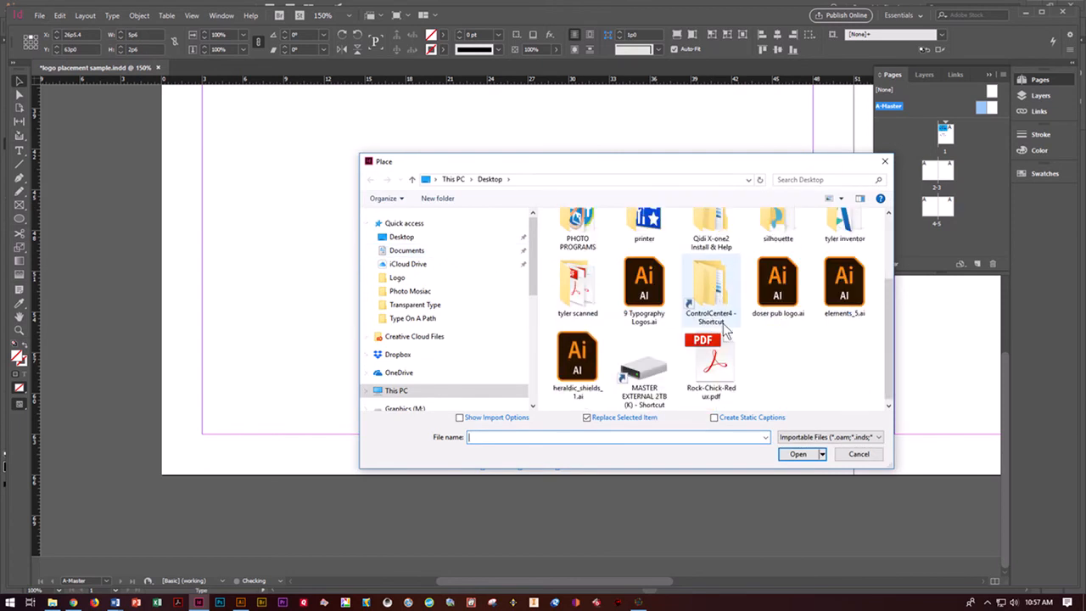
pyautogui.click(778, 289)
pyautogui.click(797, 454)
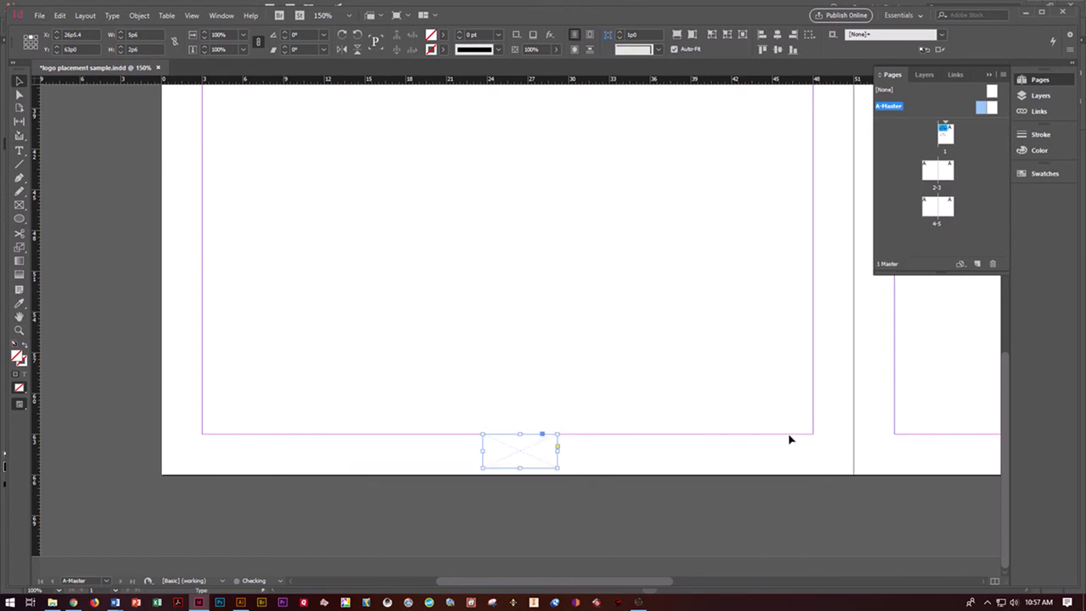
pyautogui.click(691, 35)
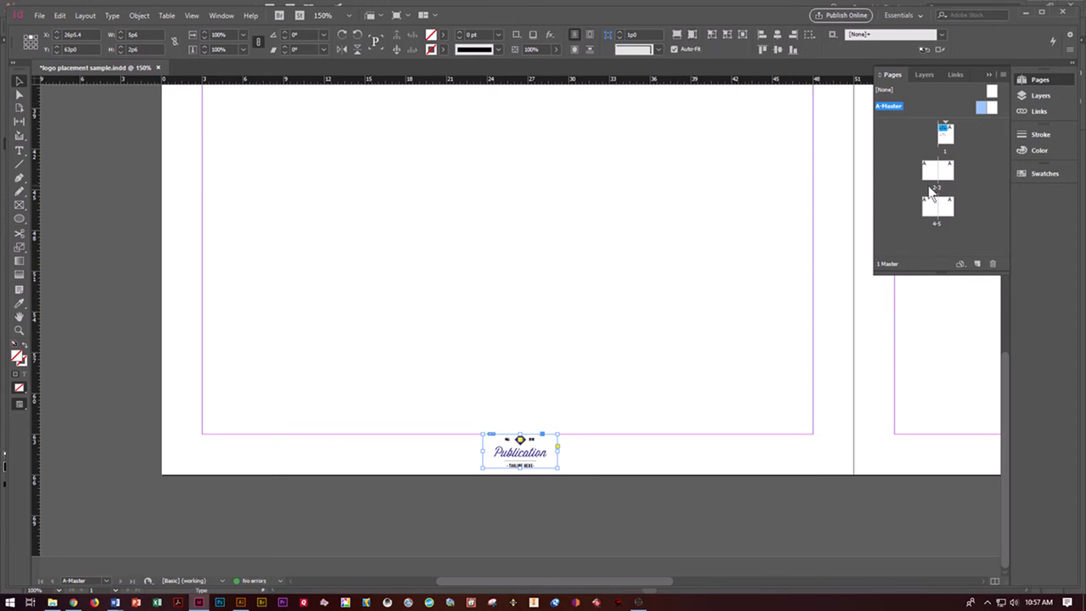
pyautogui.doubleClick(934, 218)
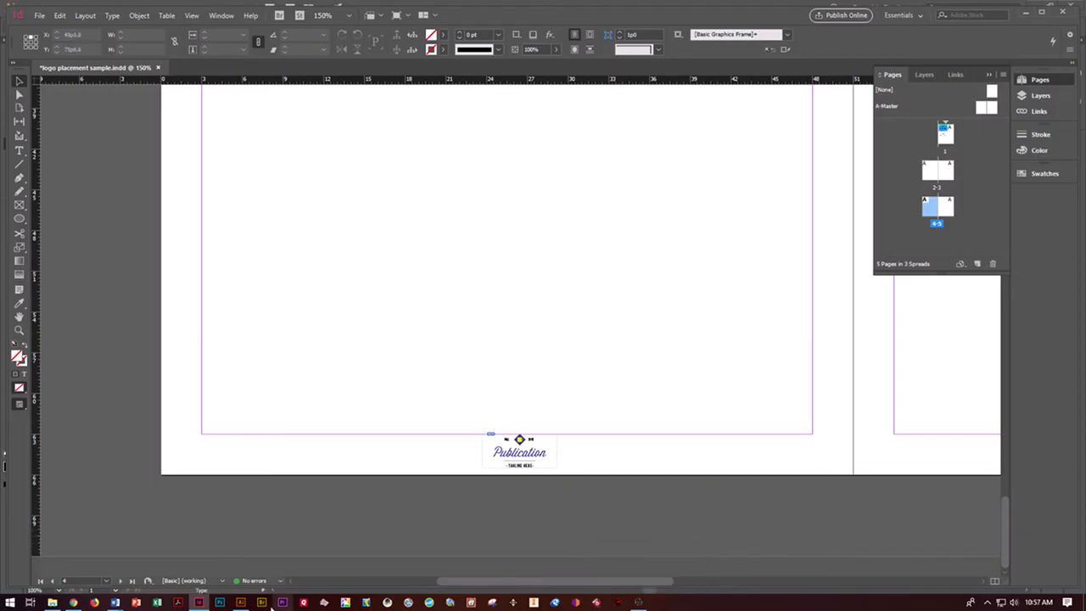
# - Switch to Illustrator and export the logo to the Desktop as doser pub logo.png at Screen (72 ppi) resolution with a transparent background
pyautogui.click(242, 602)
pyautogui.click(31, 8)
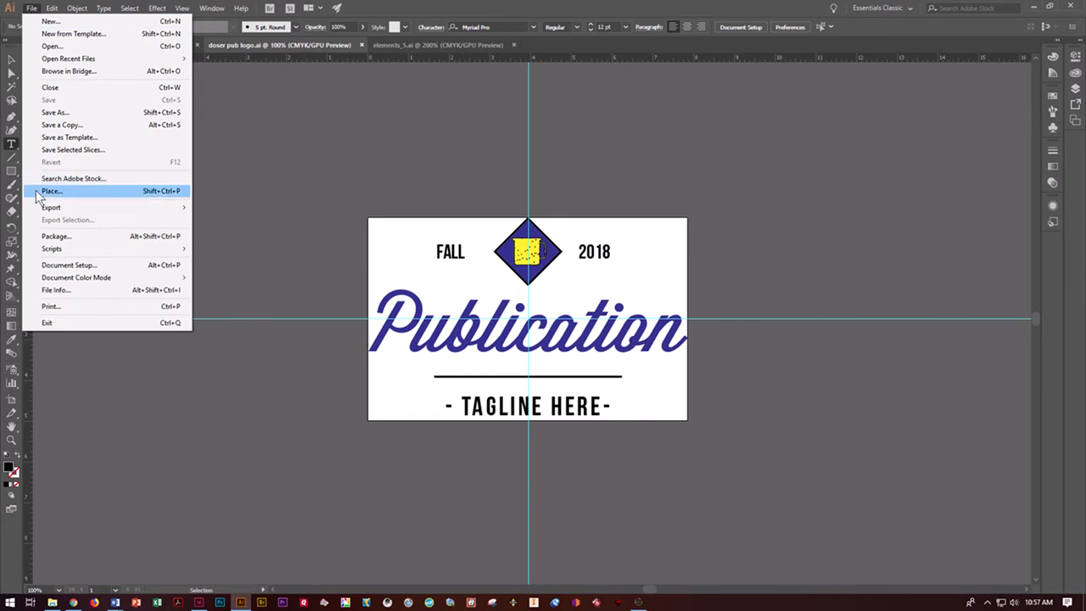
pyautogui.moveTo(51, 209)
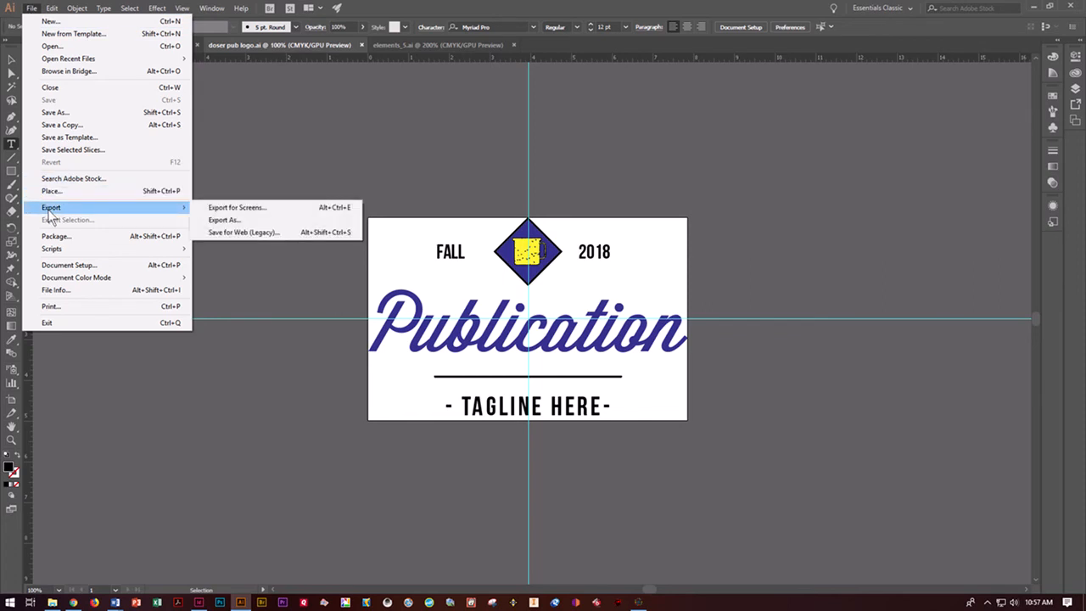
pyautogui.click(221, 220)
pyautogui.click(167, 262)
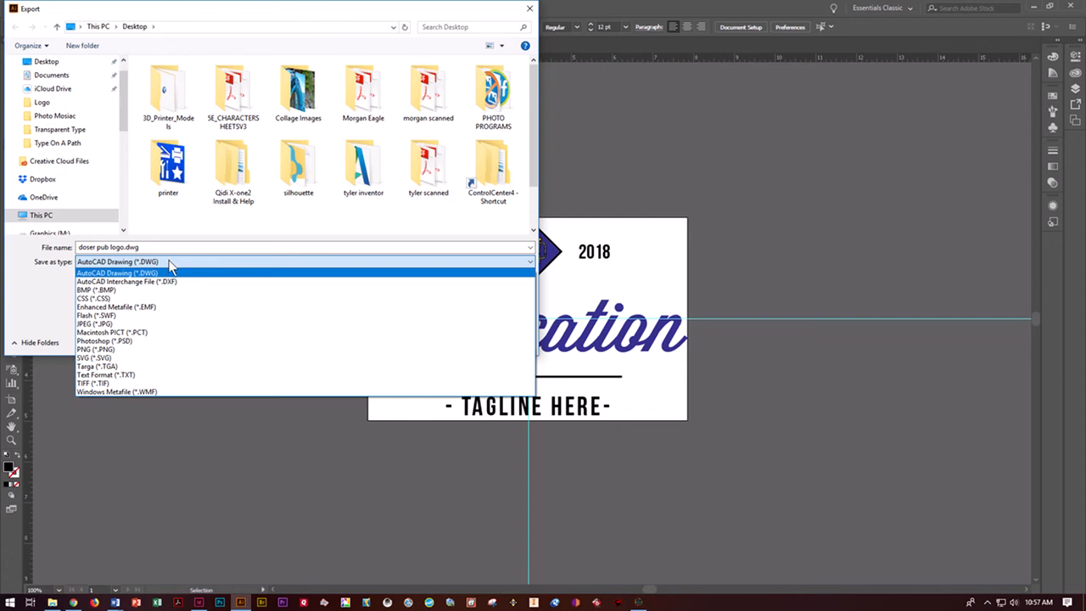
pyautogui.click(144, 353)
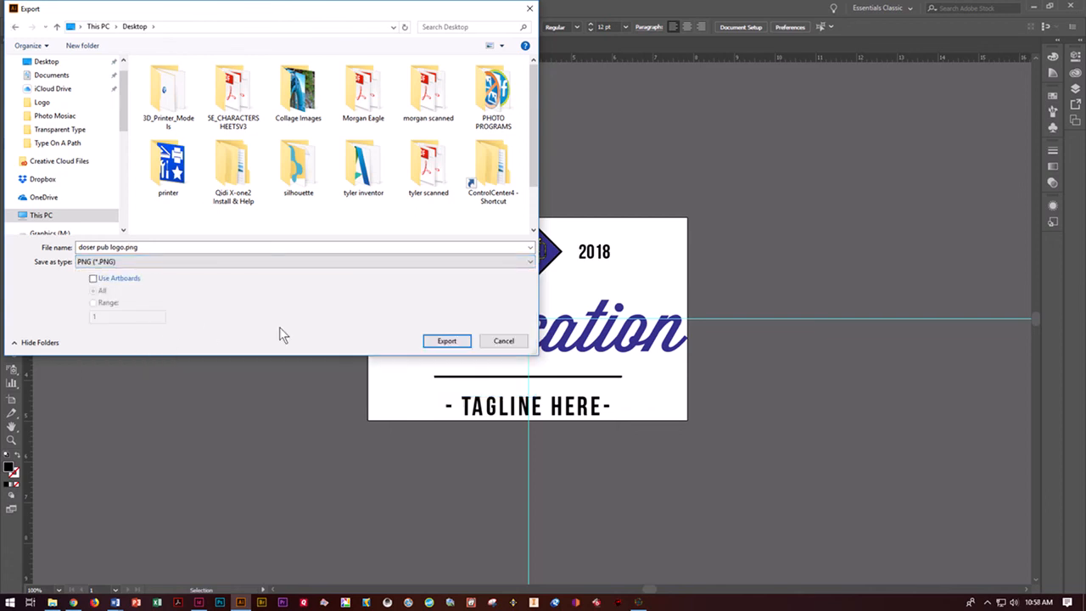
pyautogui.click(444, 341)
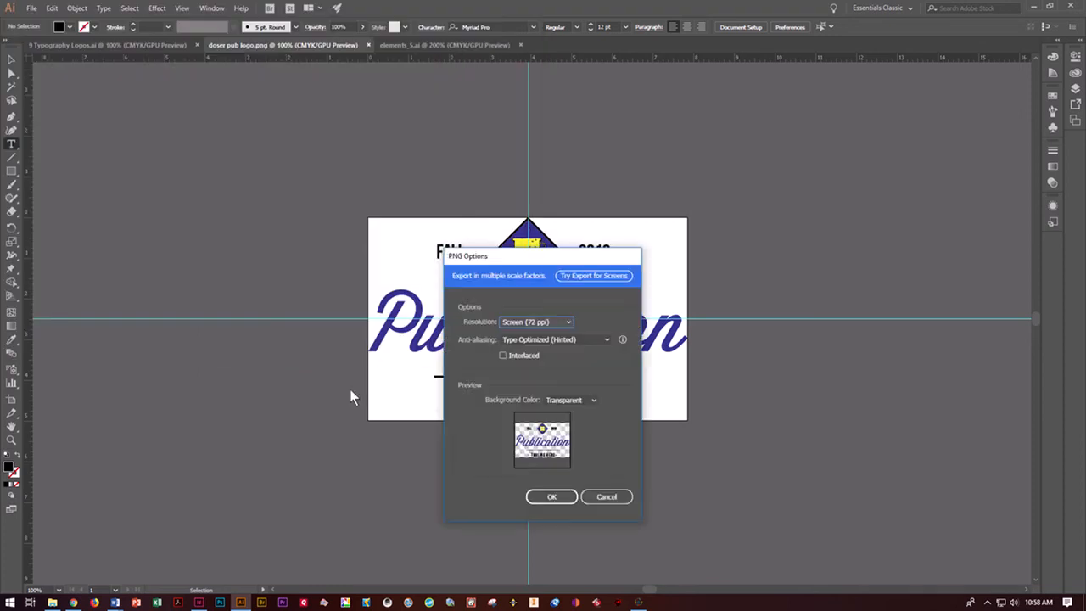
pyautogui.click(566, 497)
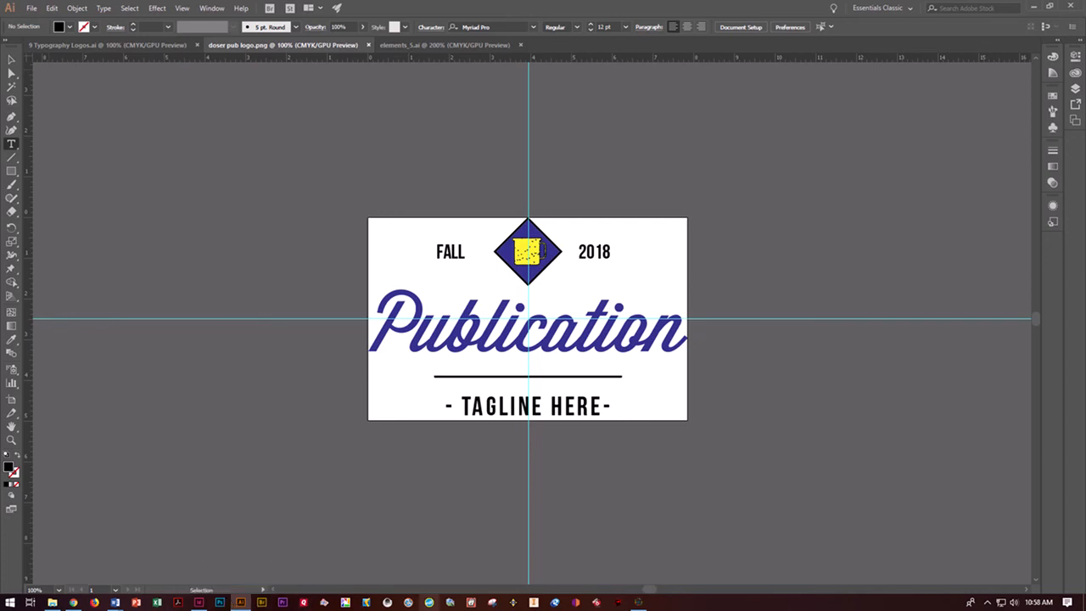
pyautogui.click(639, 603)
pyautogui.click(638, 603)
pyautogui.click(637, 604)
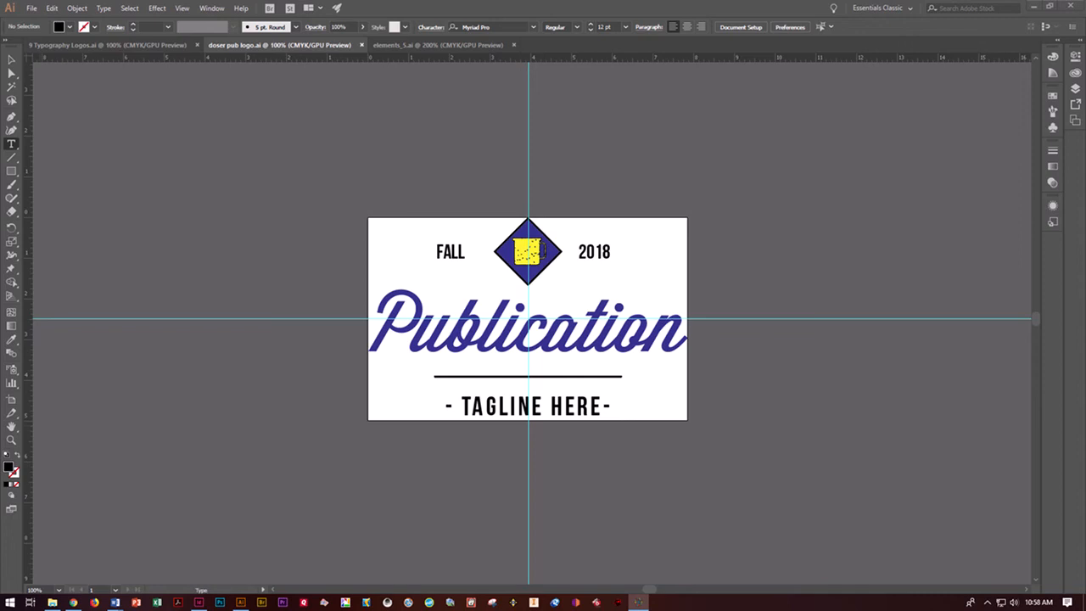